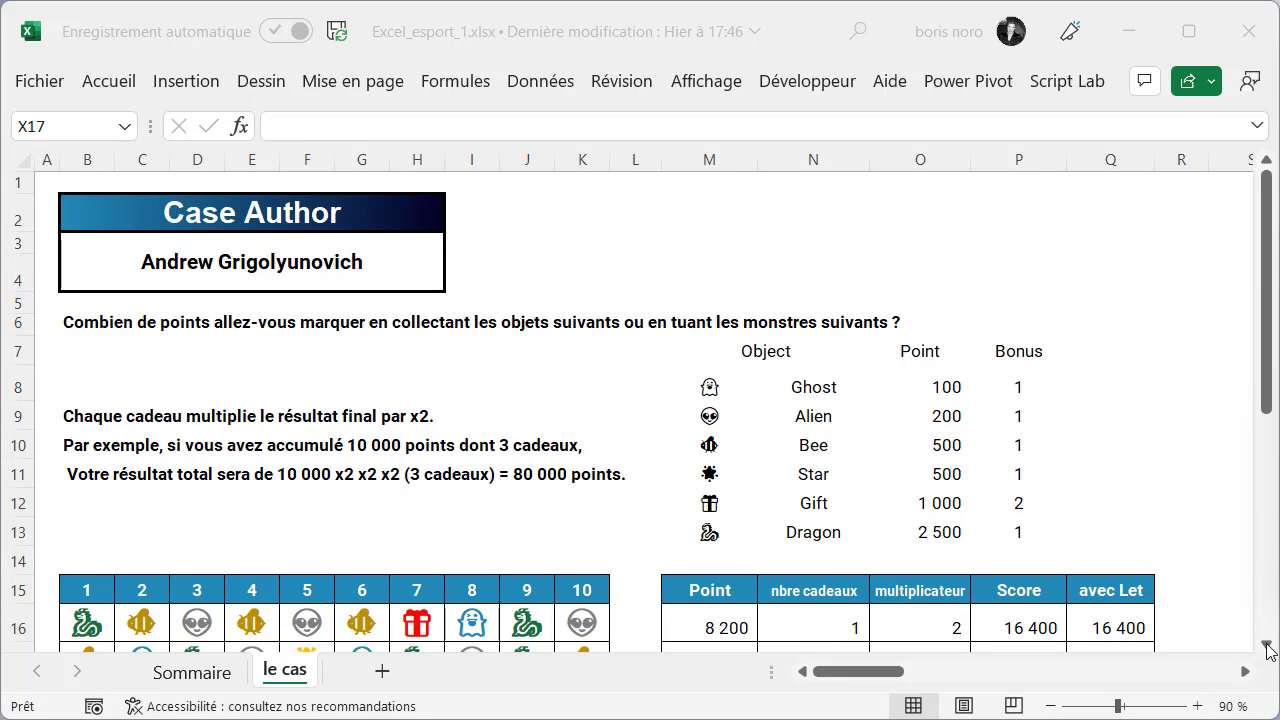
Save the workbook with Ctrl+S, with the le cas Point results table left empty
left_click(1268, 647)
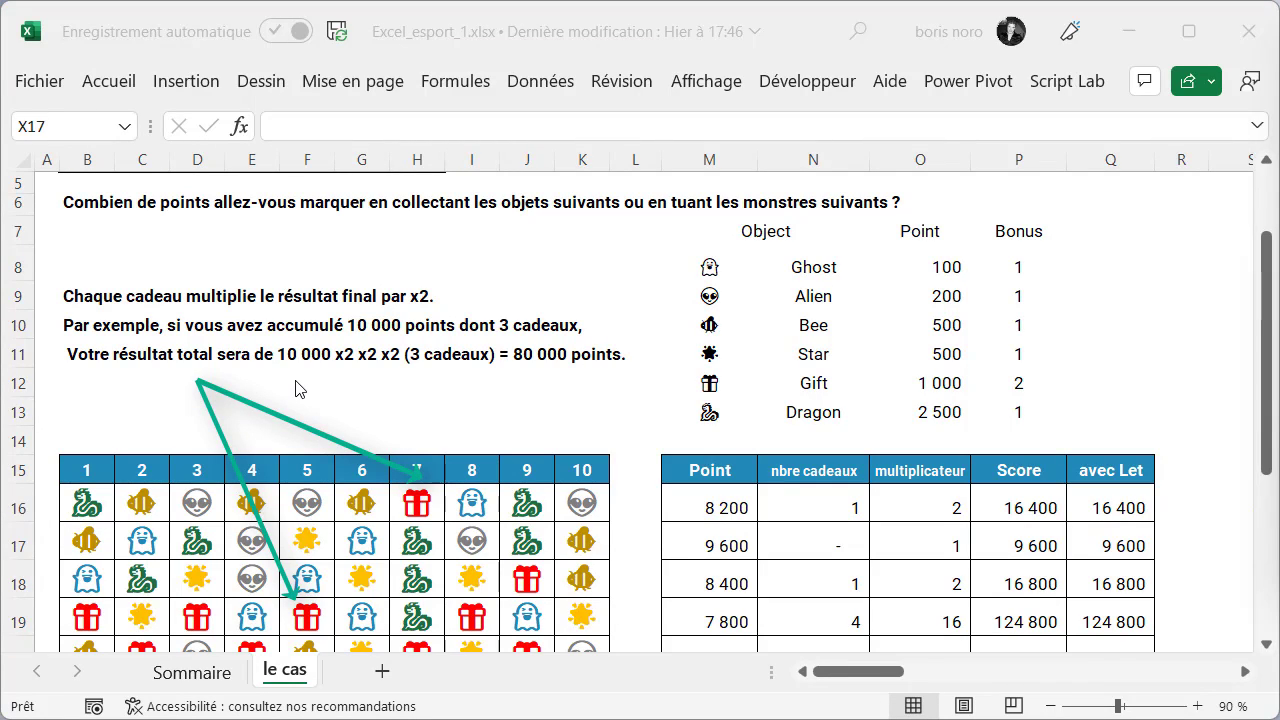
key("ctrl+s")
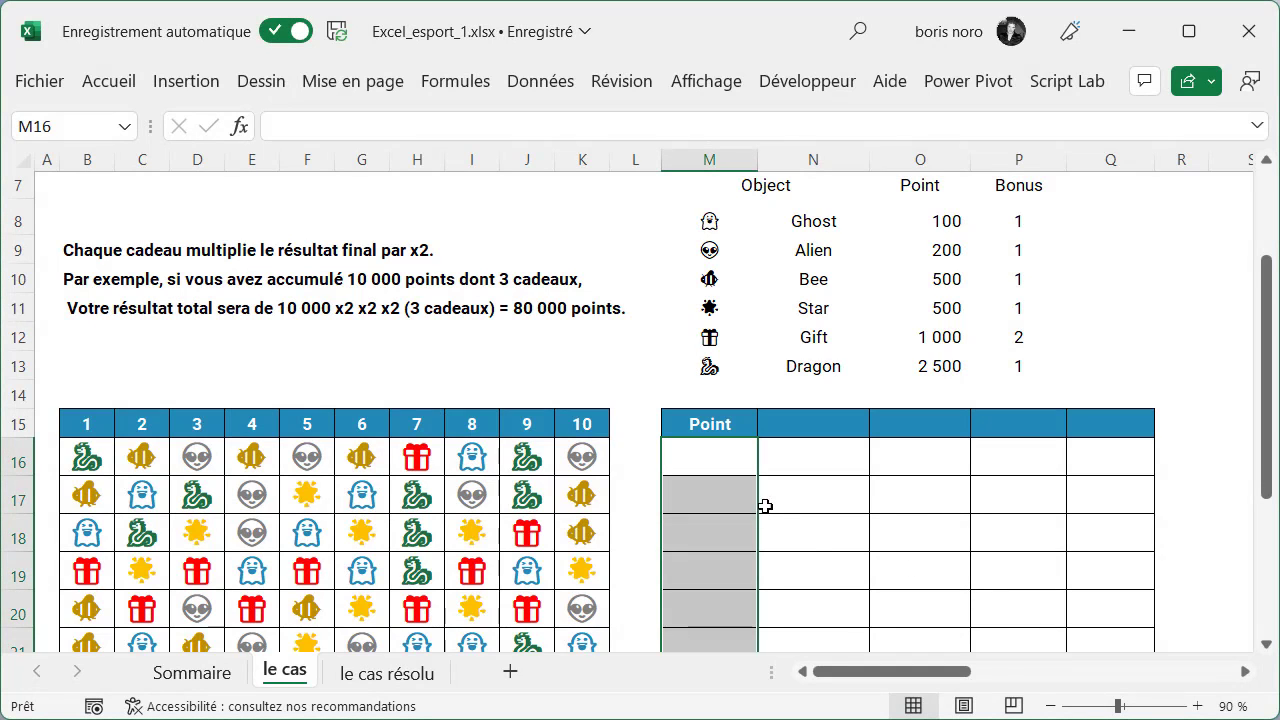
Build =RECHERCHEX(B16:K16;M8:M13;O8:O13) in M16 to look up row 16's object points
left_click(728, 460)
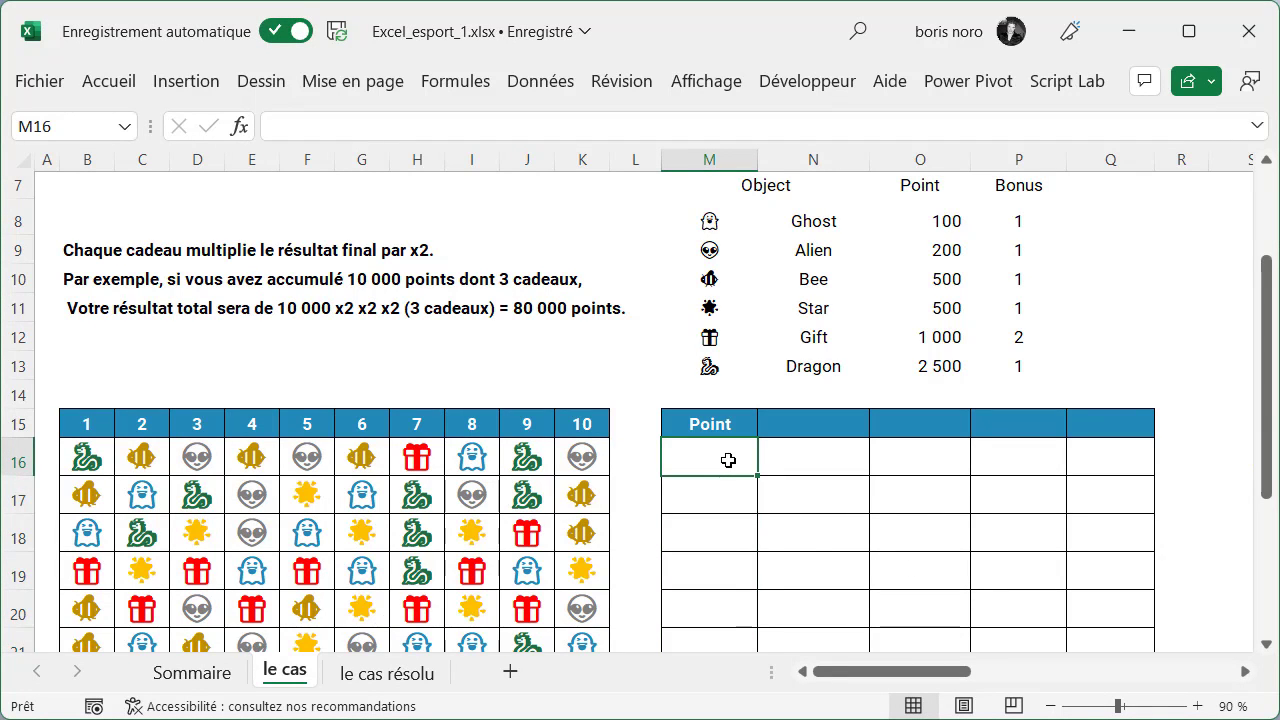
type("=re")
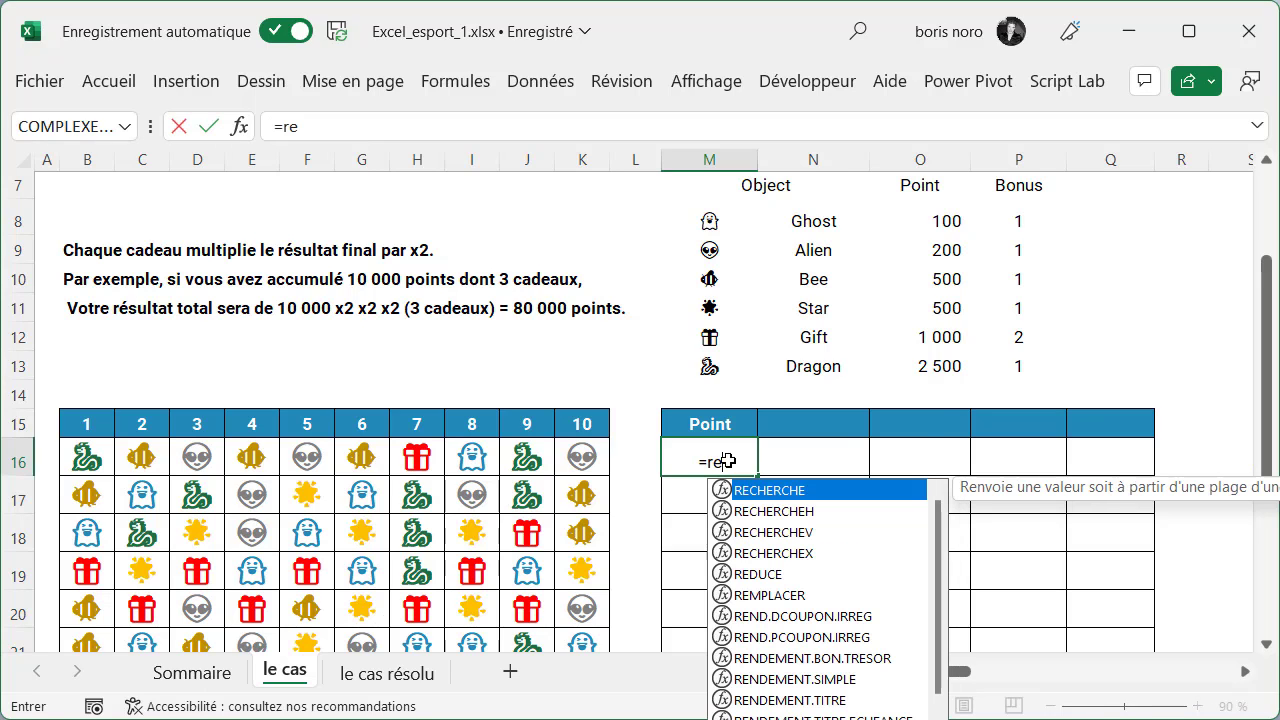
double_click(757, 553)
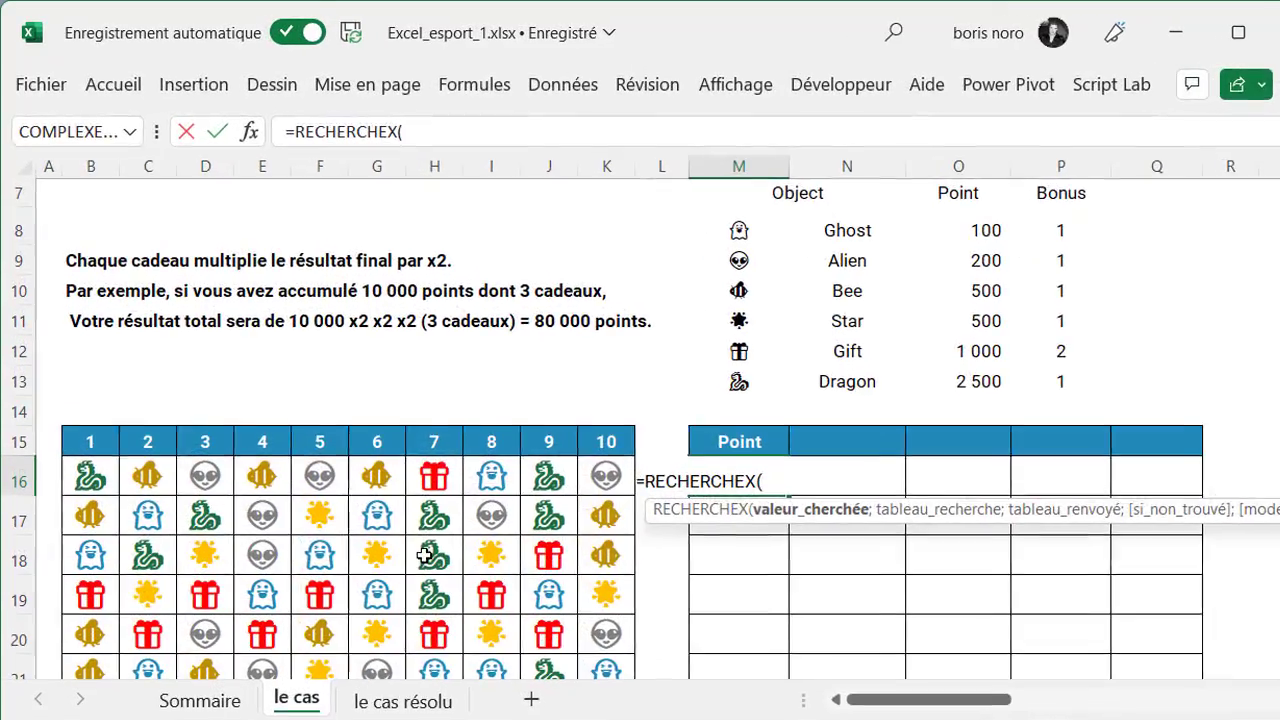
left_click(88, 477)
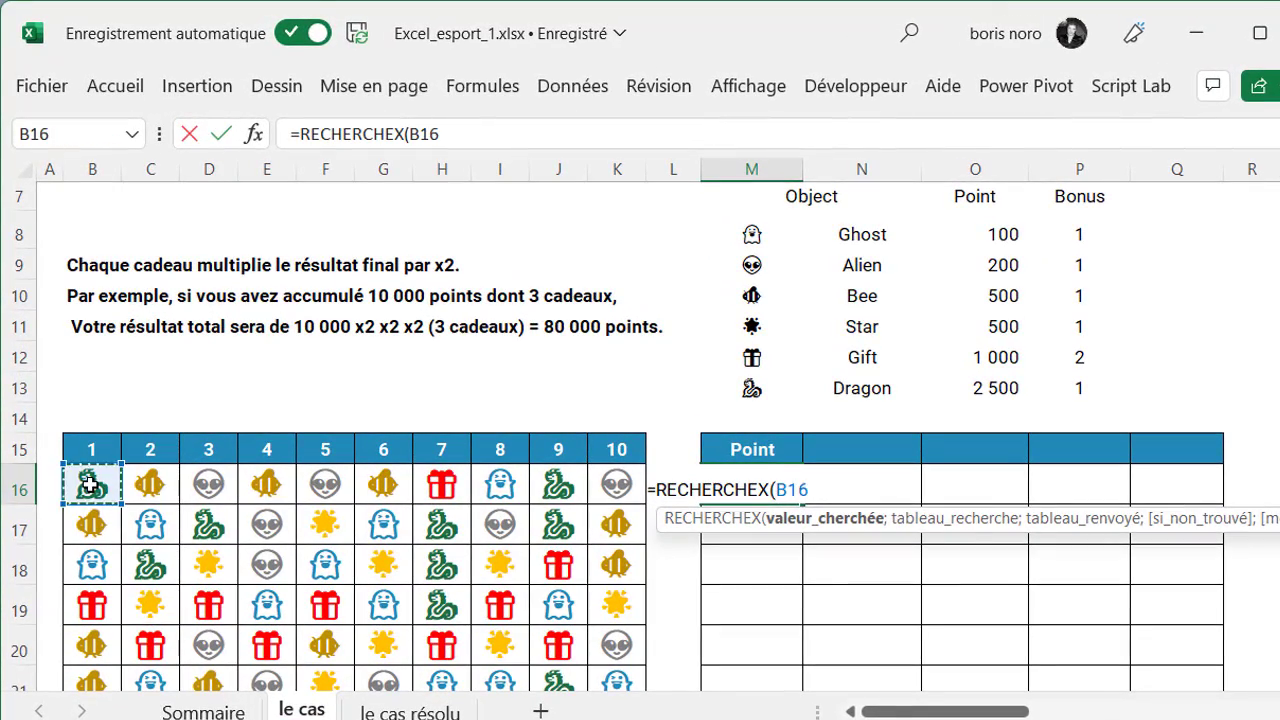
left_click_drag(89, 484, 446, 484)
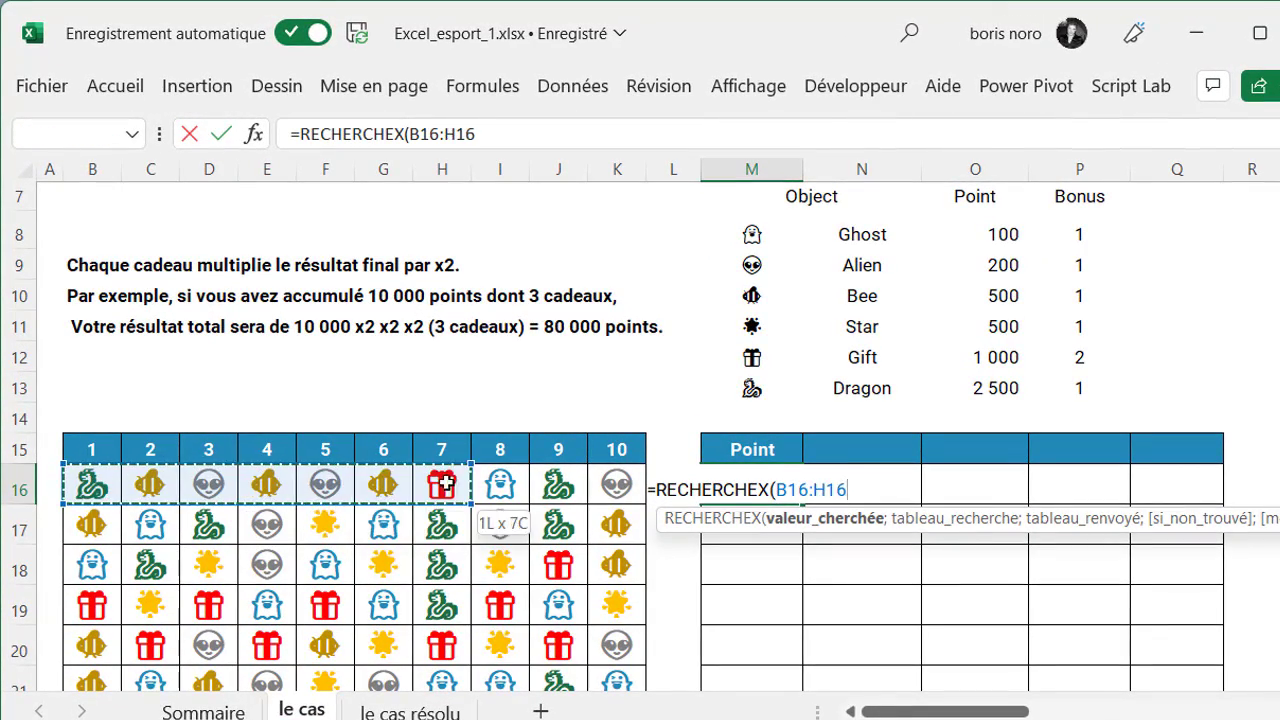
left_click_drag(446, 484, 602, 486)
type(";")
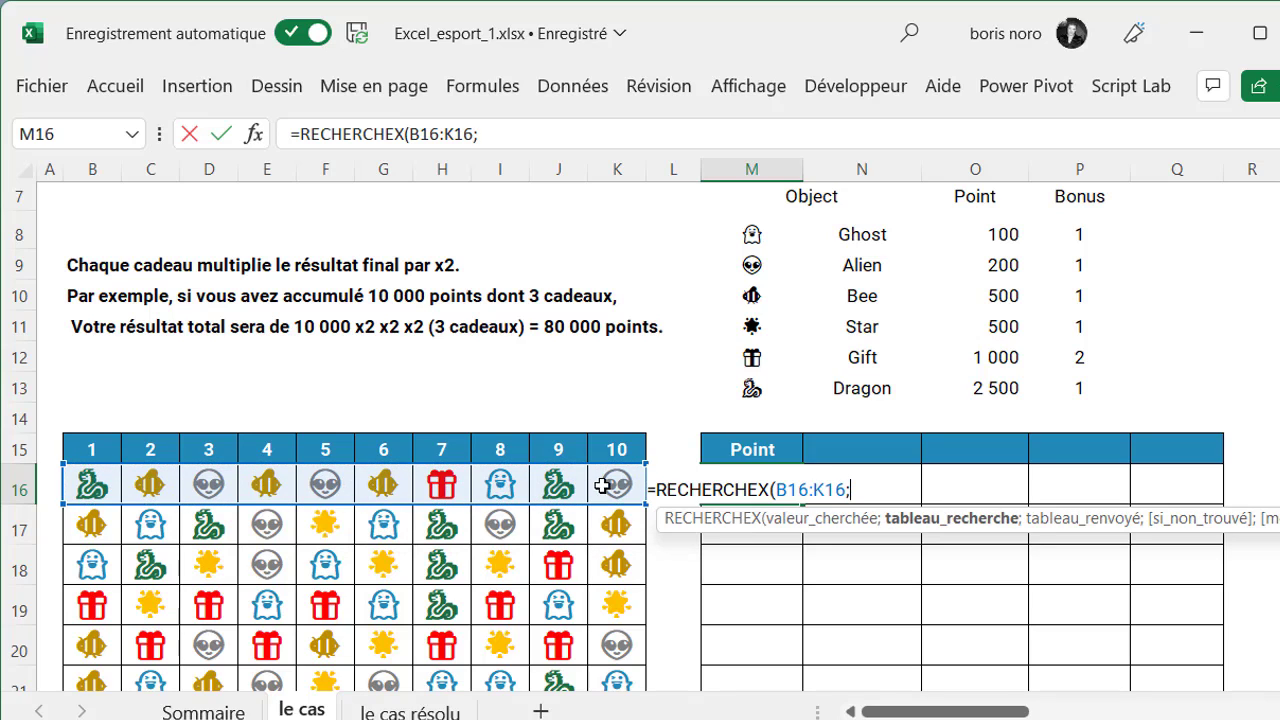
left_click(753, 236)
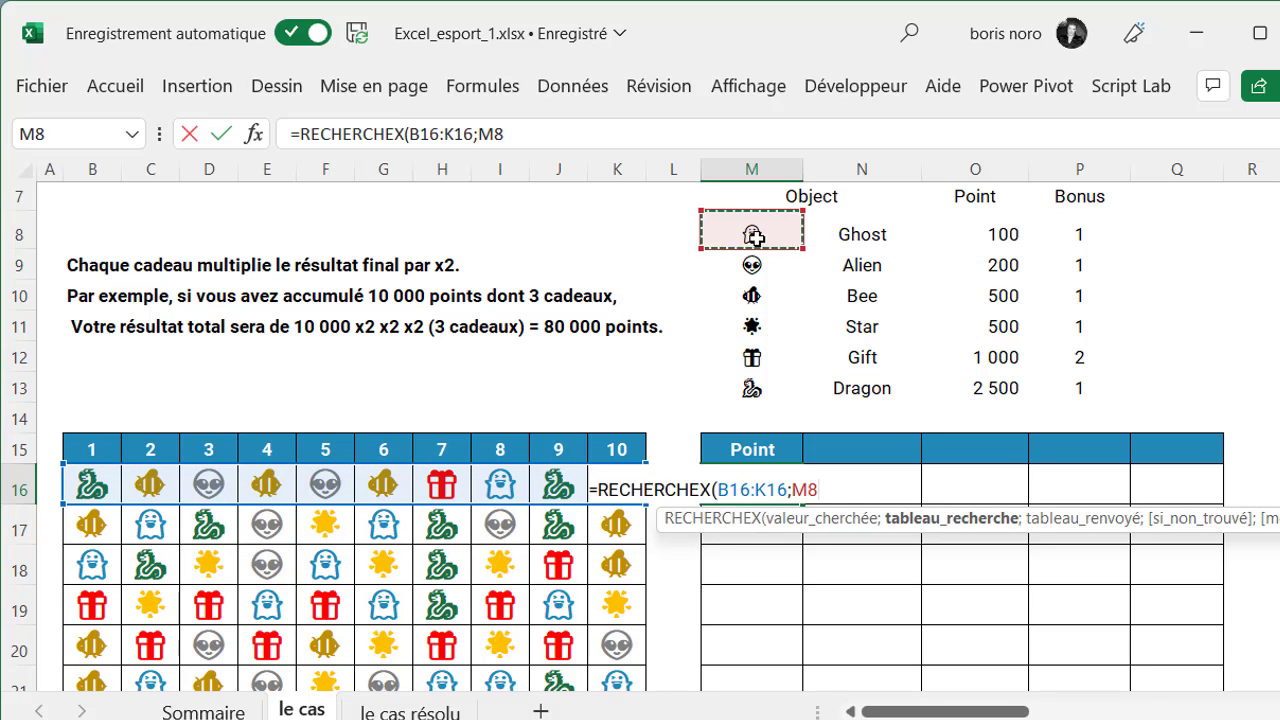
left_click_drag(753, 236, 745, 388)
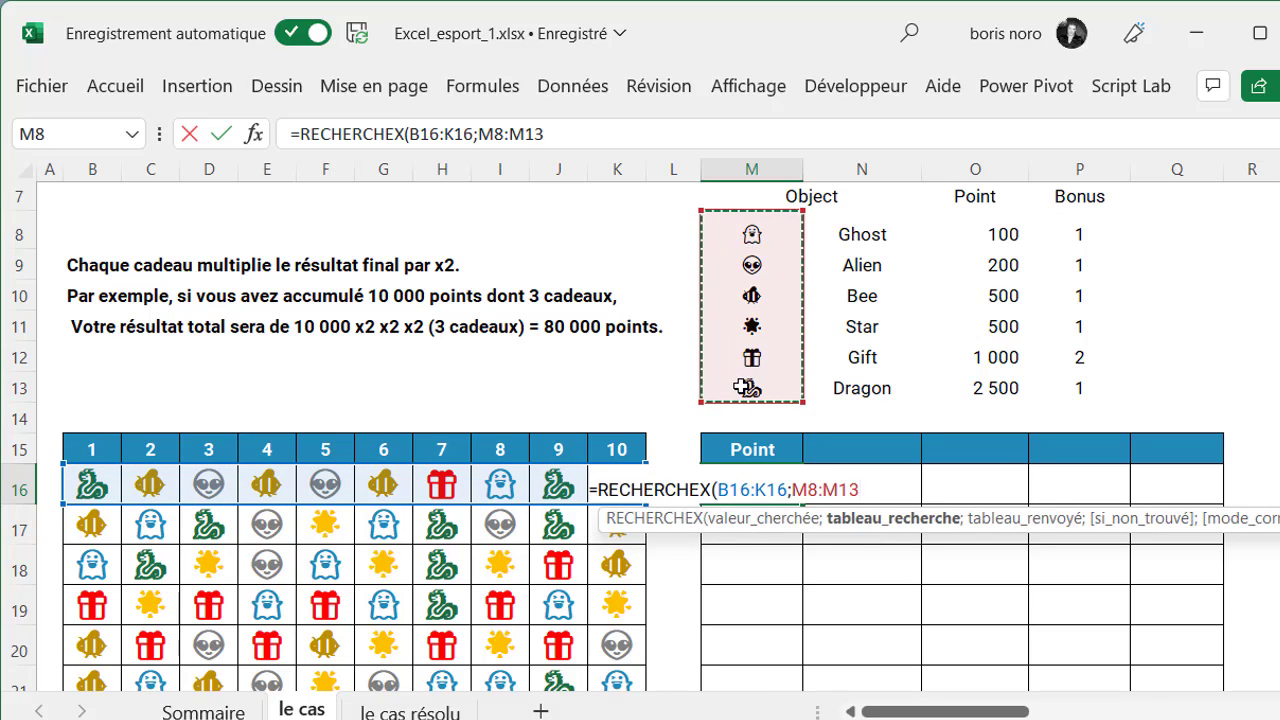
type(";")
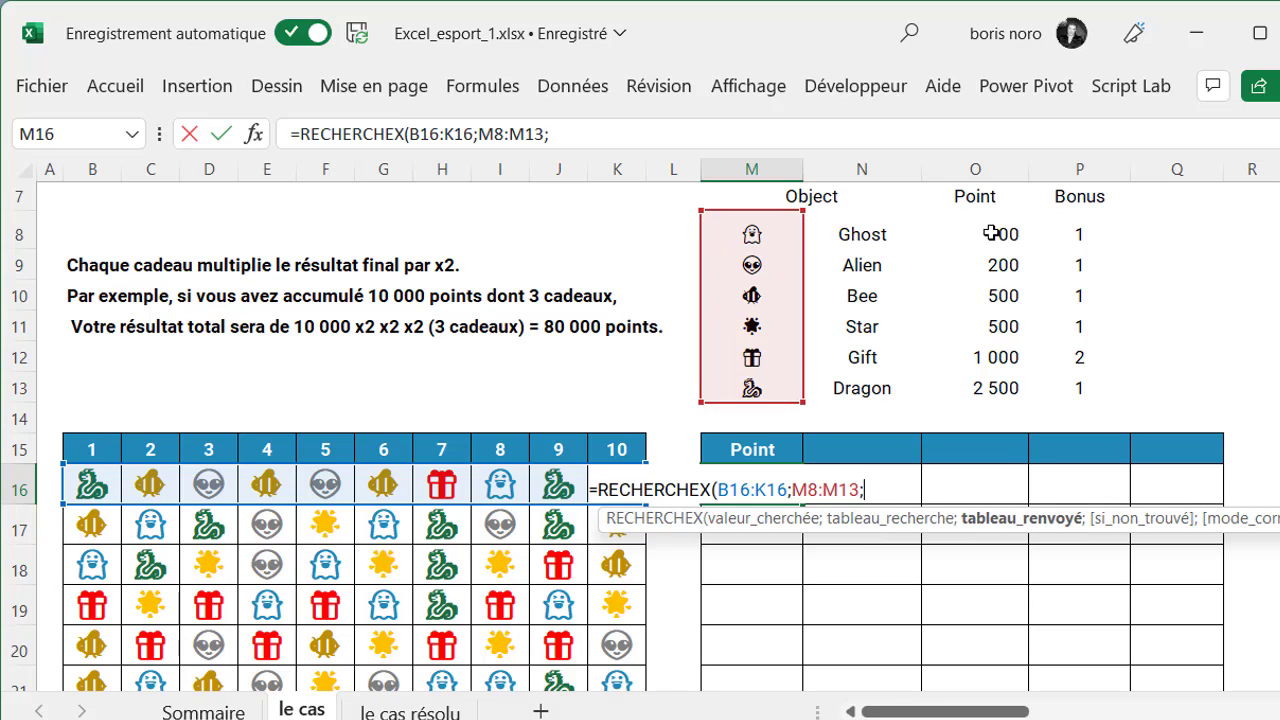
left_click_drag(991, 233, 980, 388)
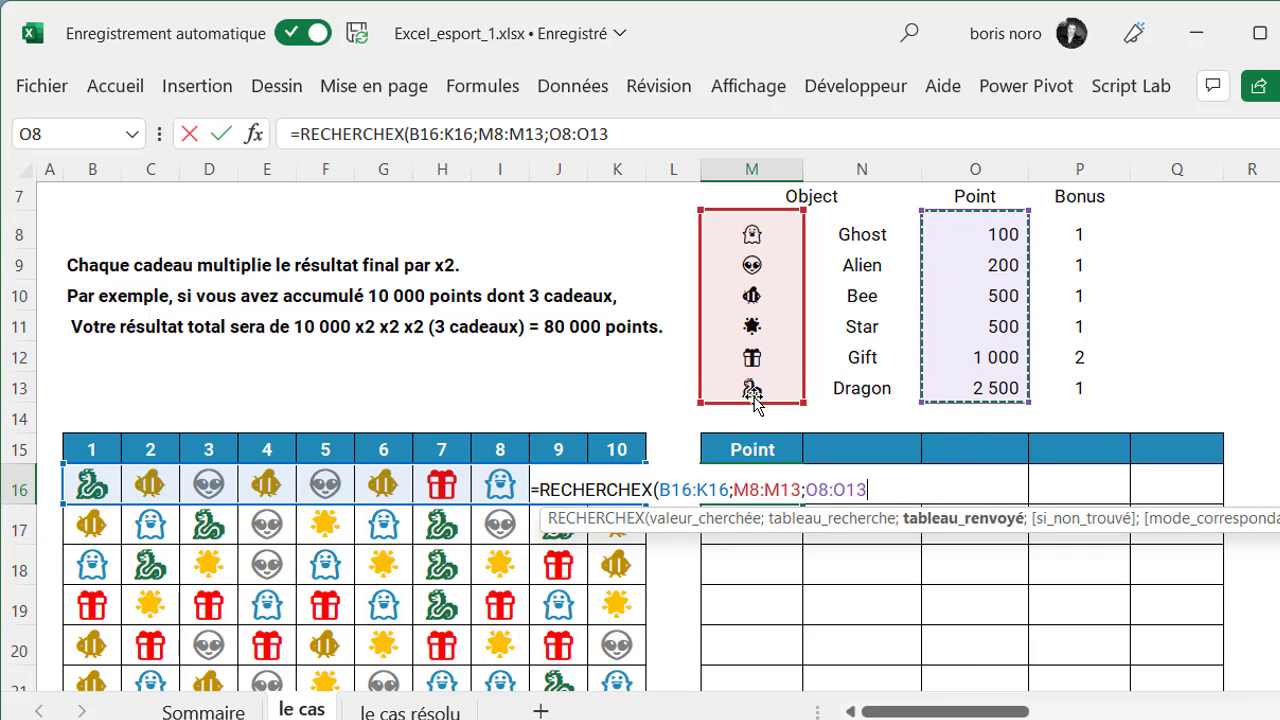
Lock the ranges as M$8:M$13 and O$8:O$13 and commit, spilling 2 500, 500, 200… across row 16
left_click(751, 489)
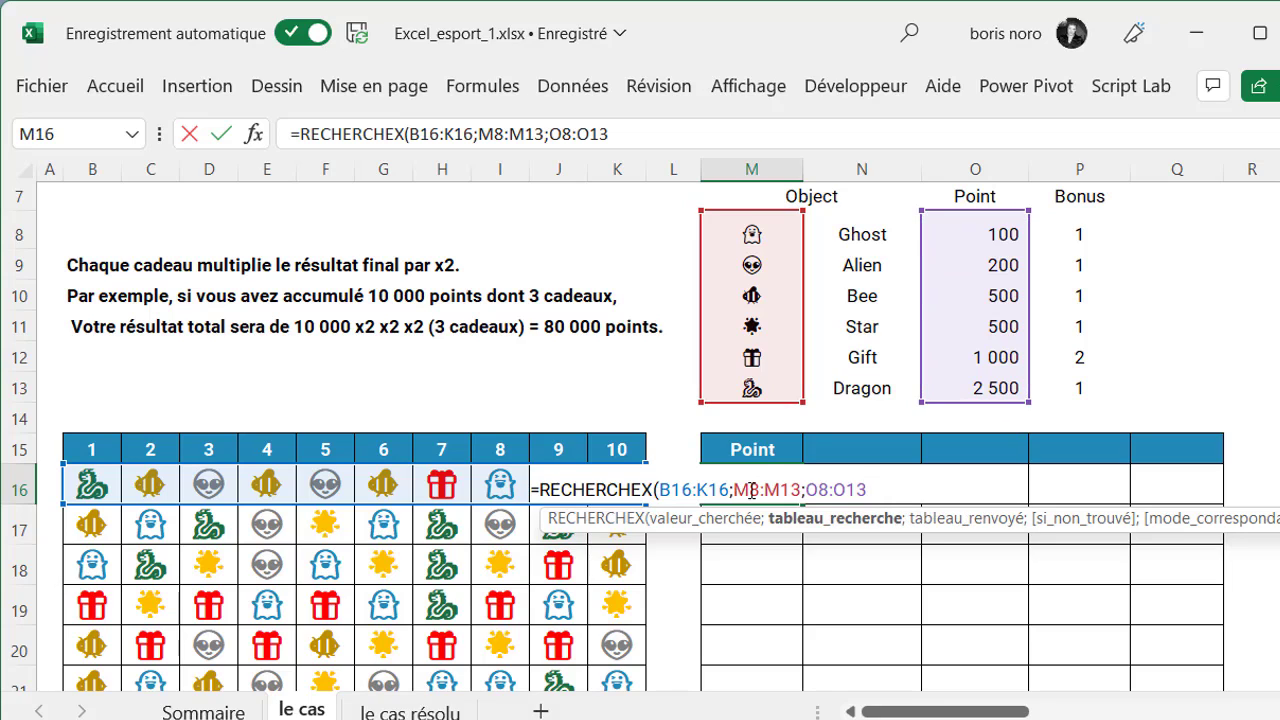
type("$")
left_click(790, 489)
type("$")
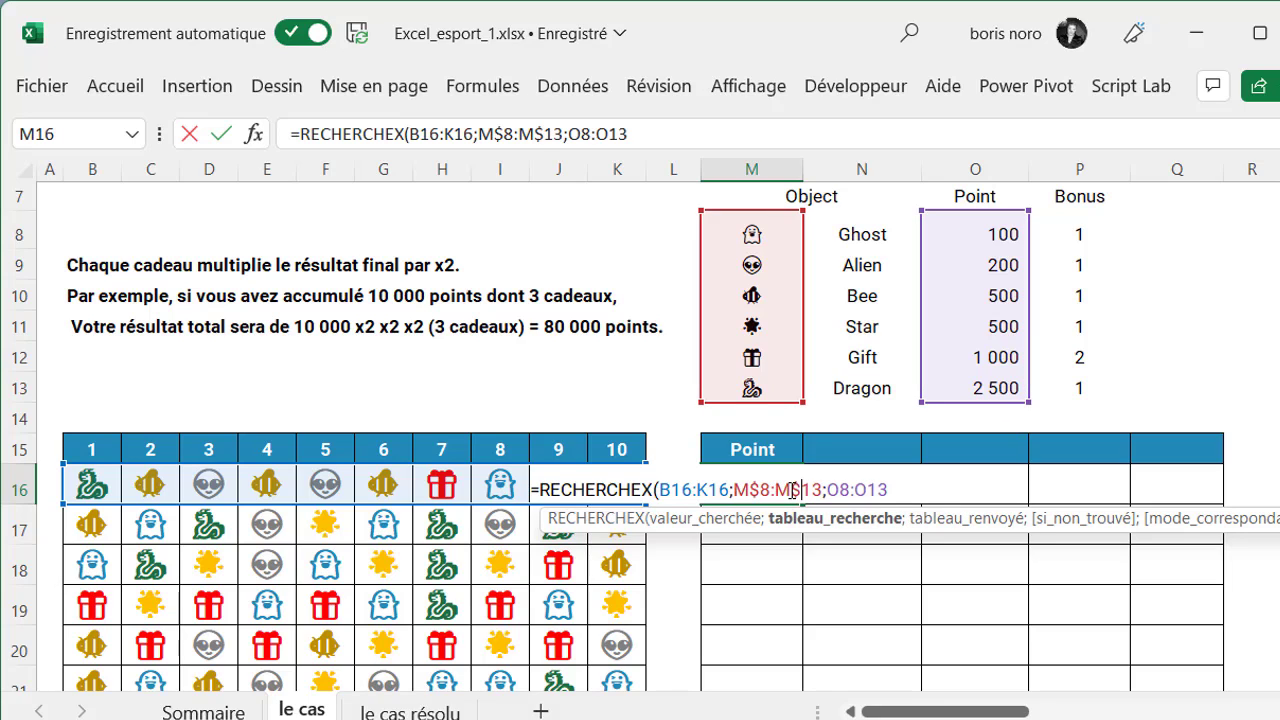
left_click(838, 489)
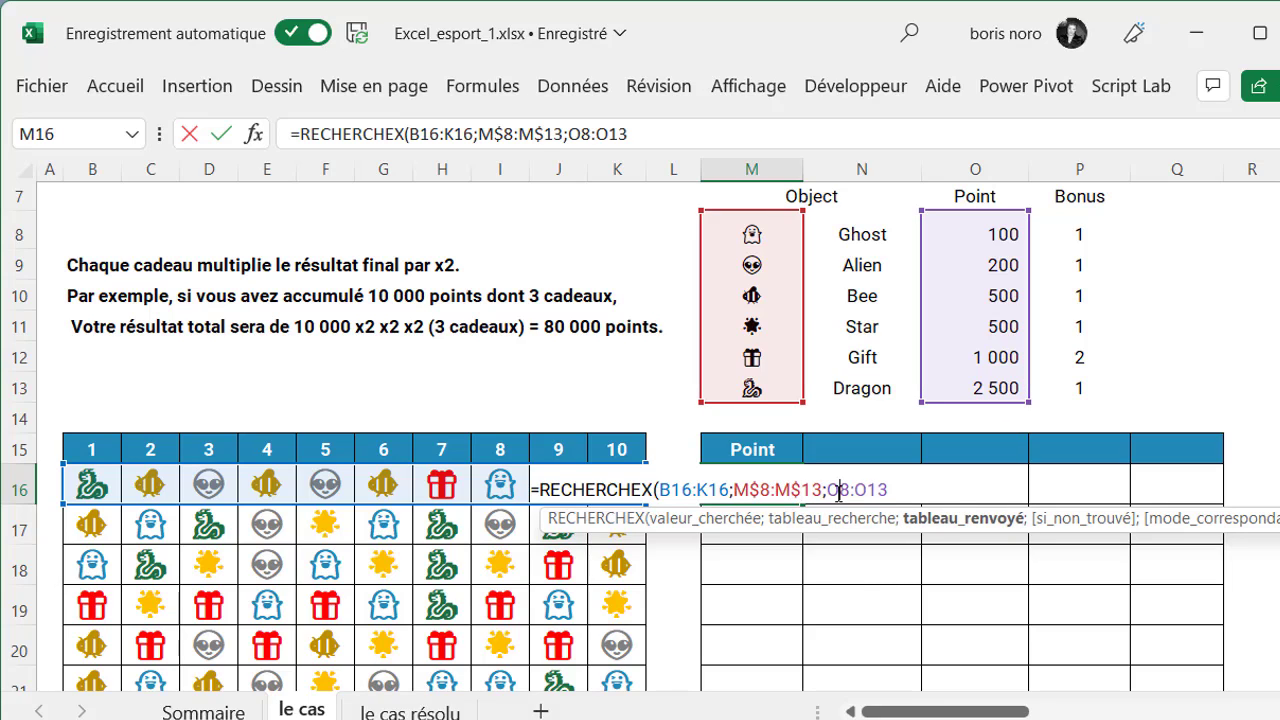
type("$")
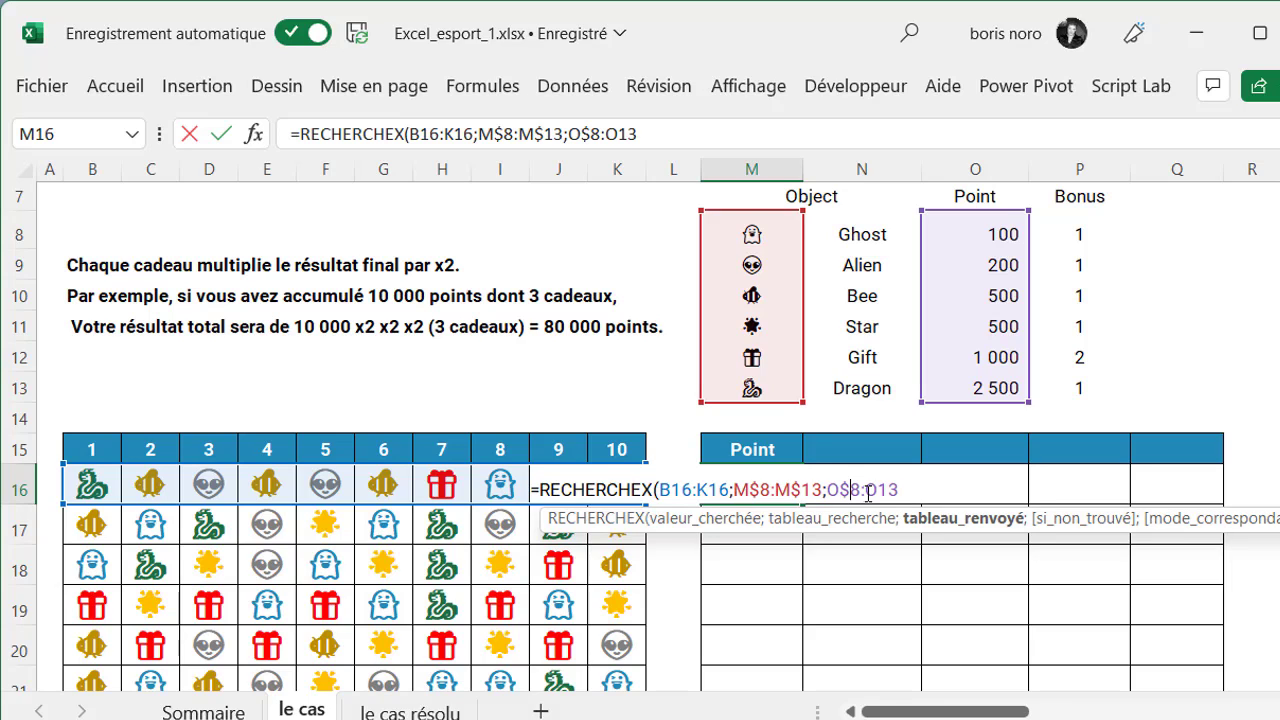
left_click(877, 489)
type("$")
key("Return")
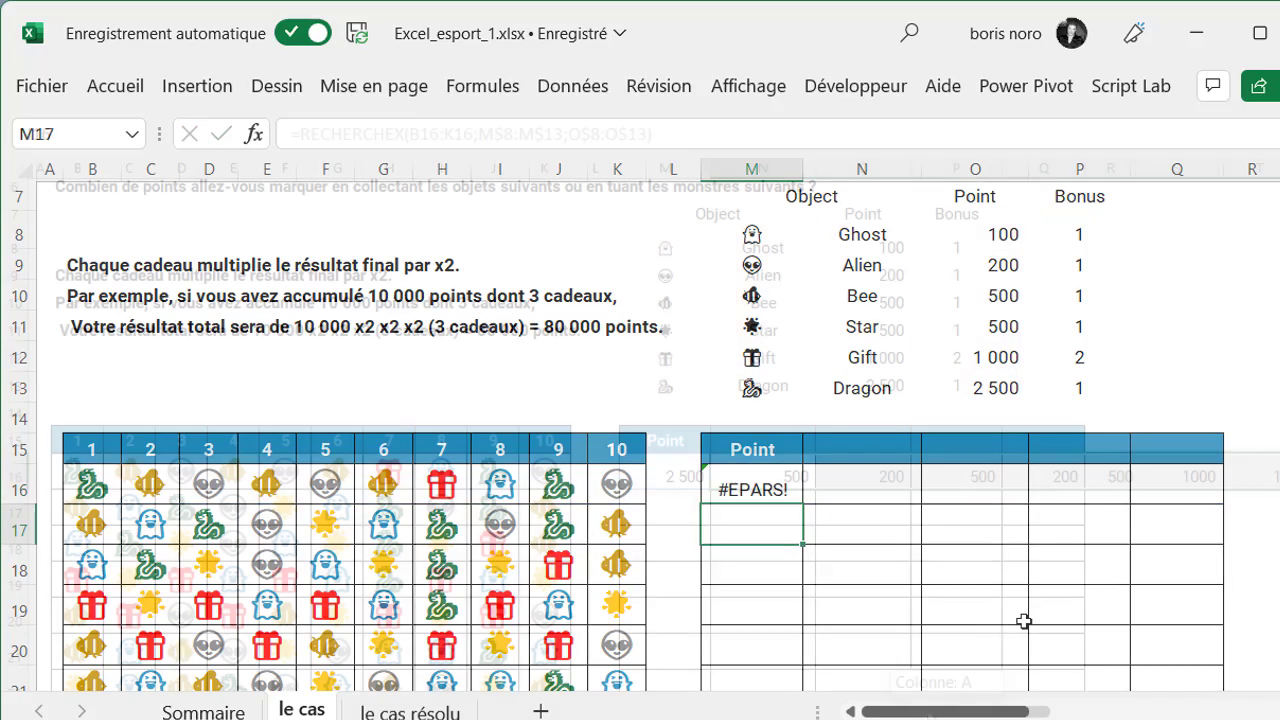
key("Up")
key("Right")
key("Delete")
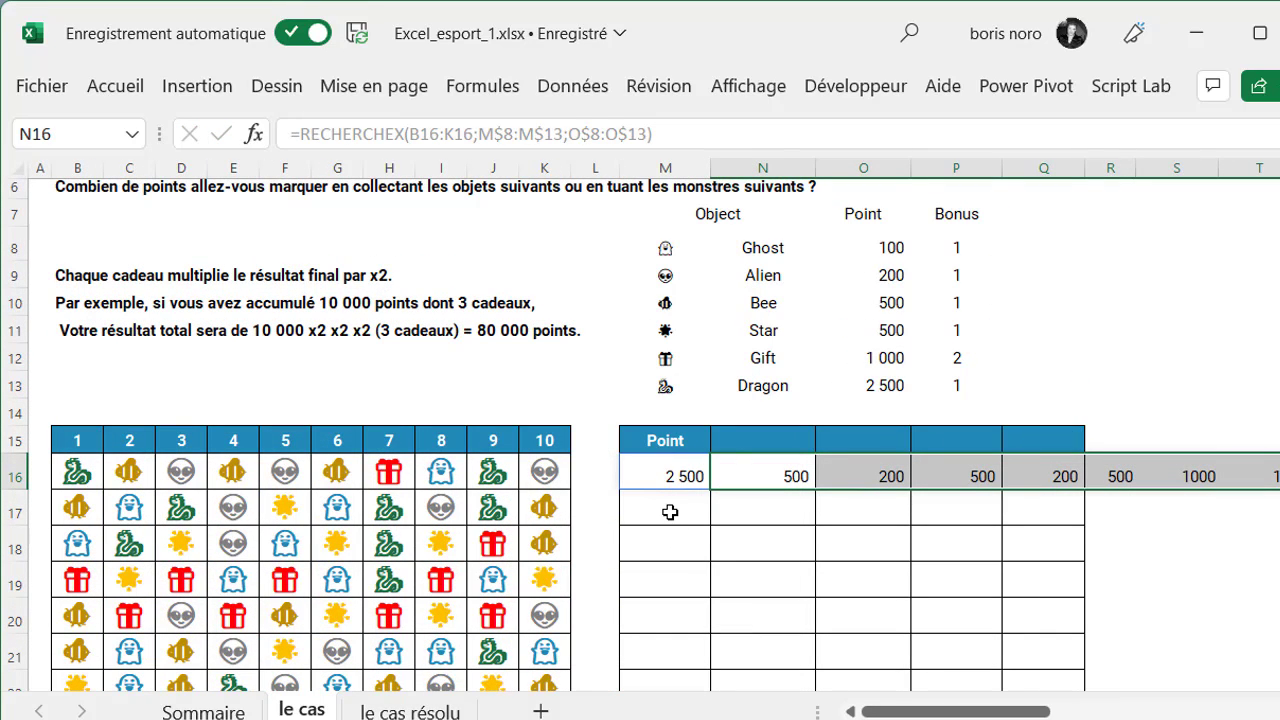
Wrap M16's lookup in SOMME and fill it down to M26, totalling 8 200 through 9 300
left_click(670, 512)
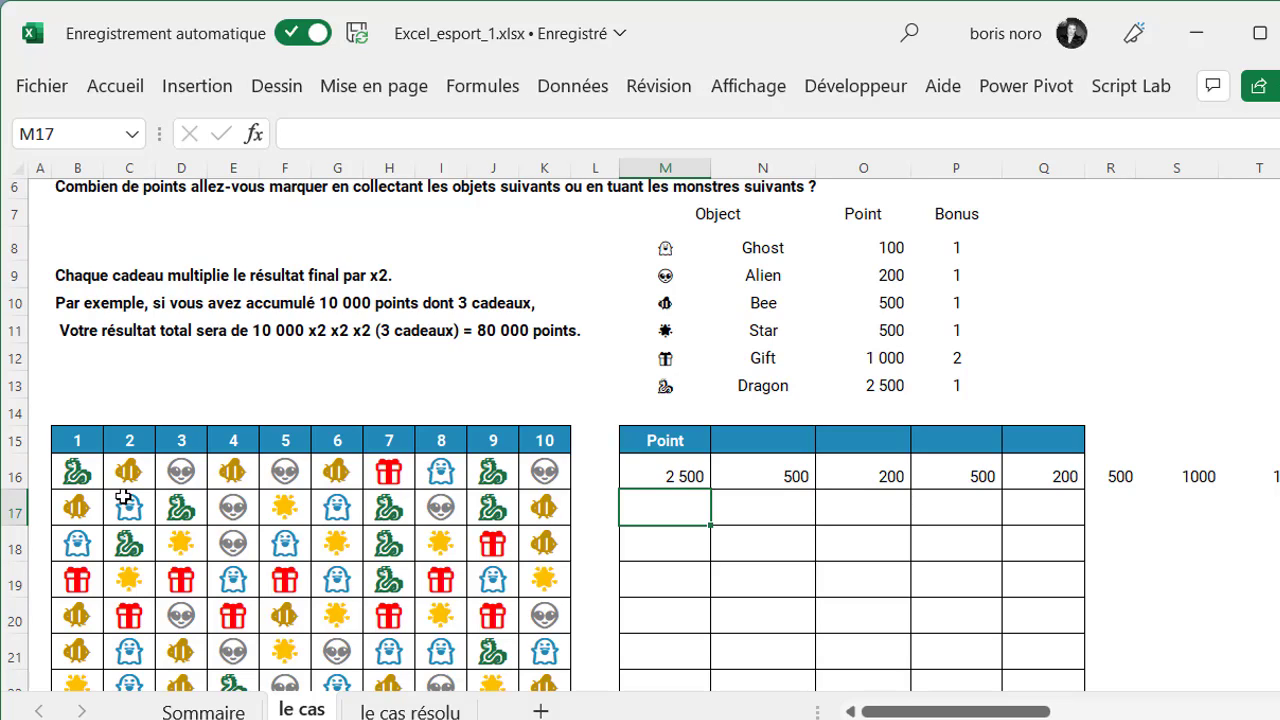
left_click(688, 476)
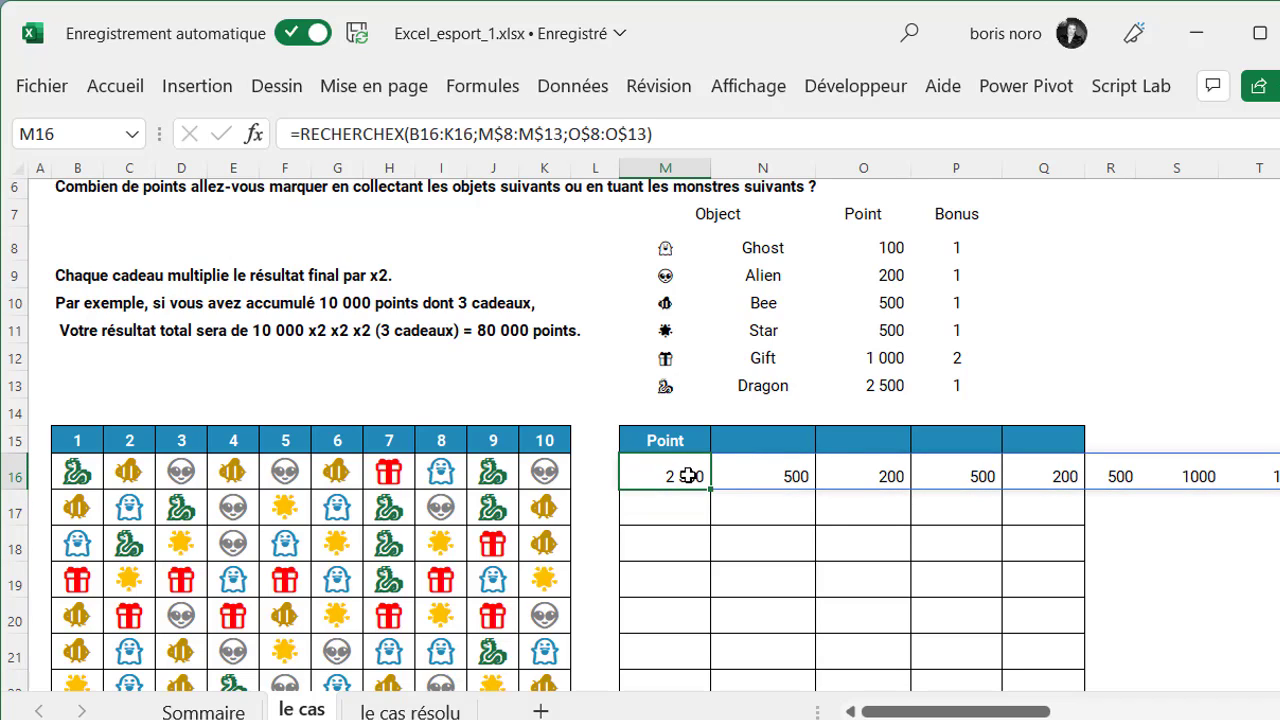
double_click(688, 476)
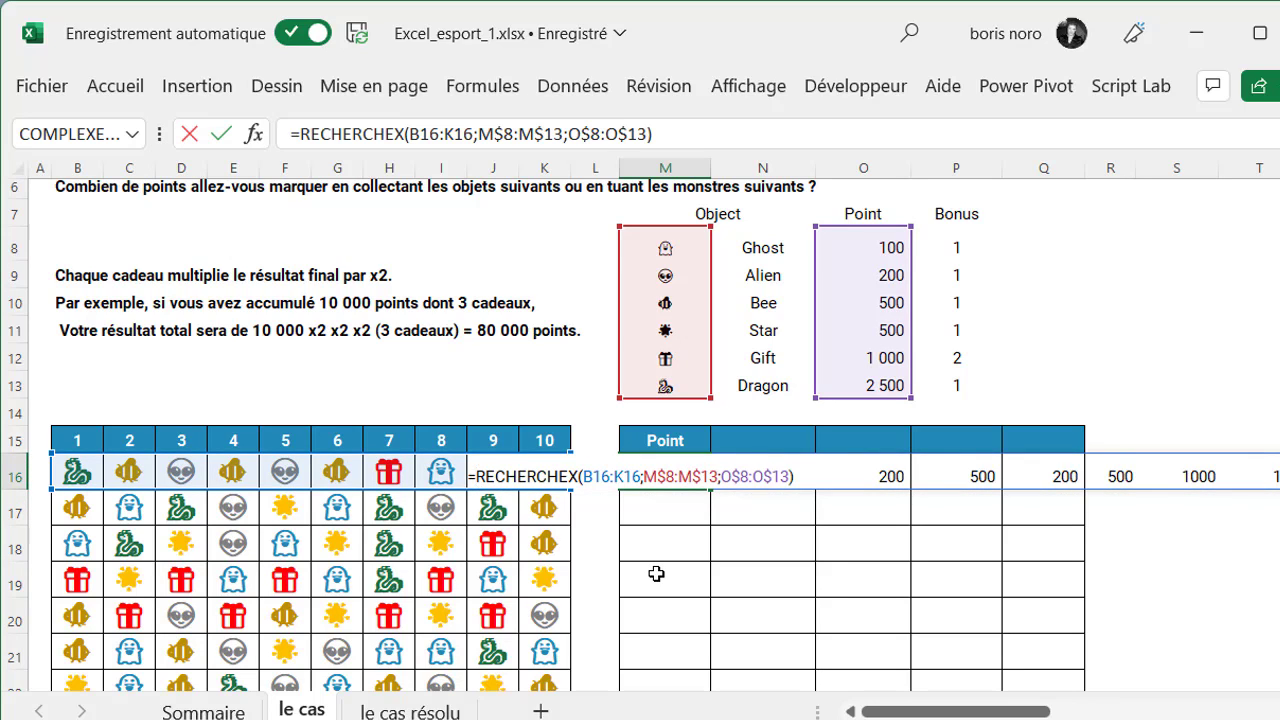
type("SOMME")
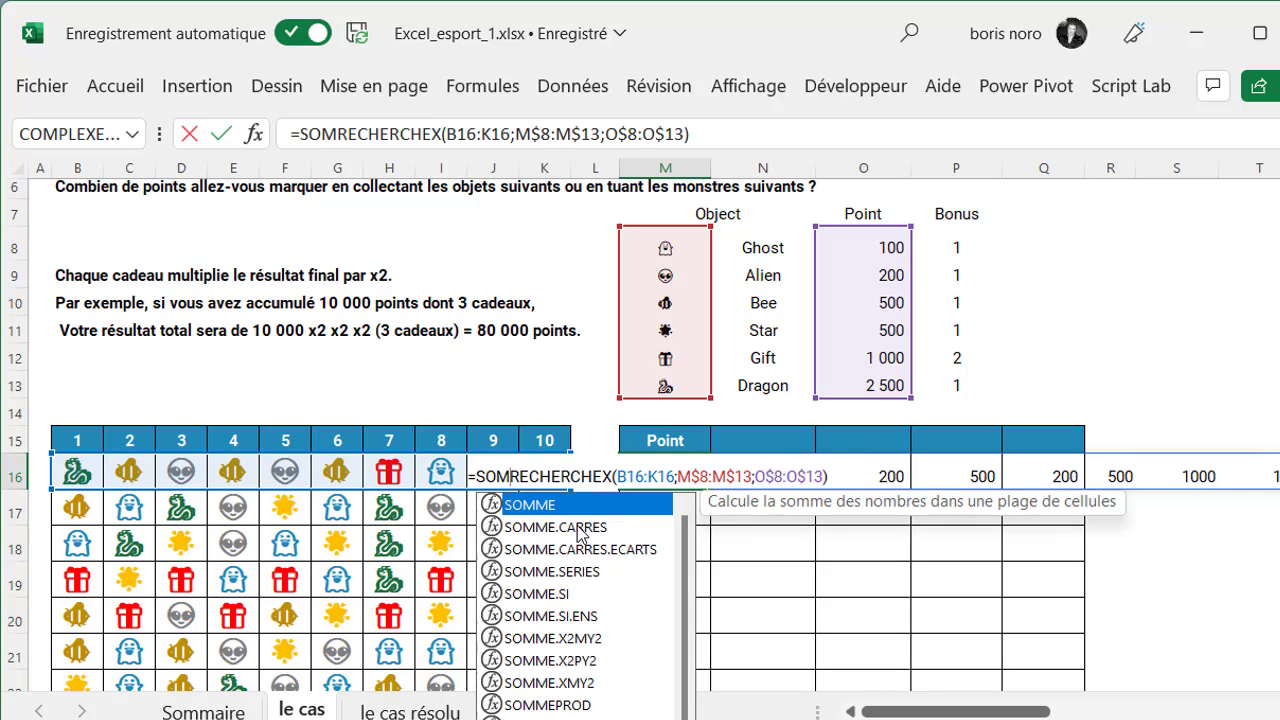
key("Tab")
type(")")
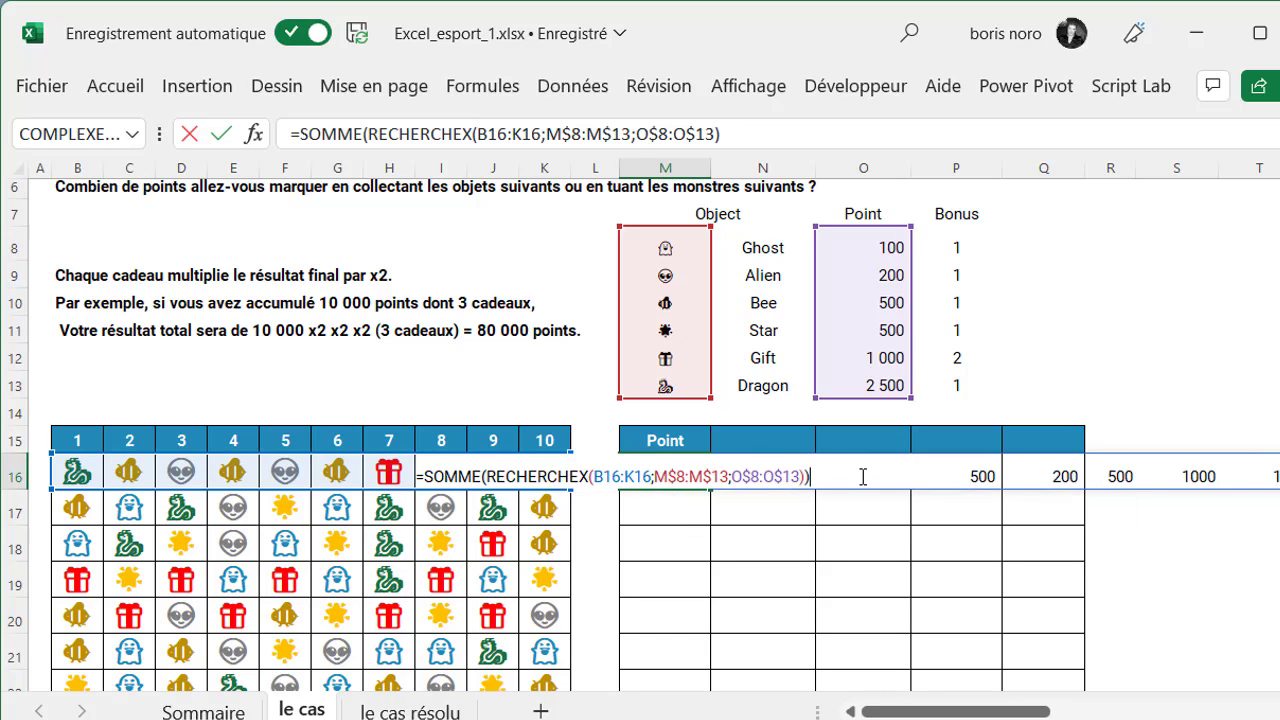
key("Return")
left_click(676, 476)
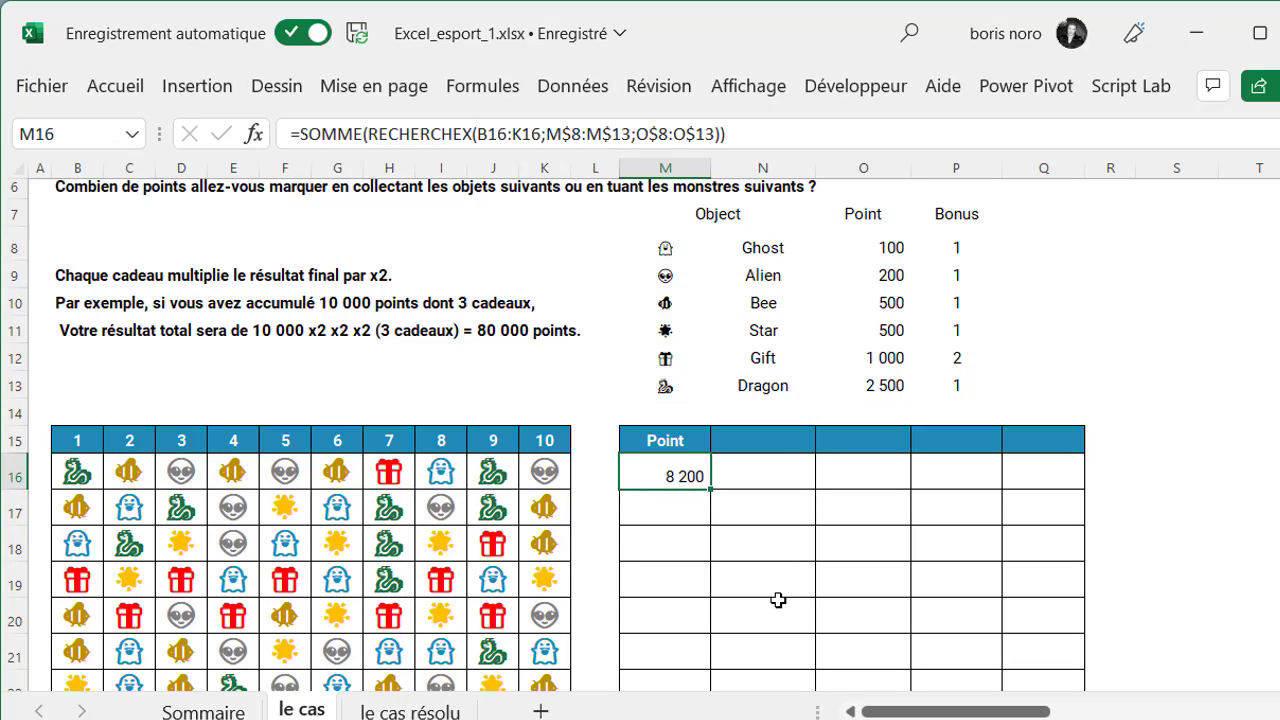
left_click_drag(708, 489, 706, 662)
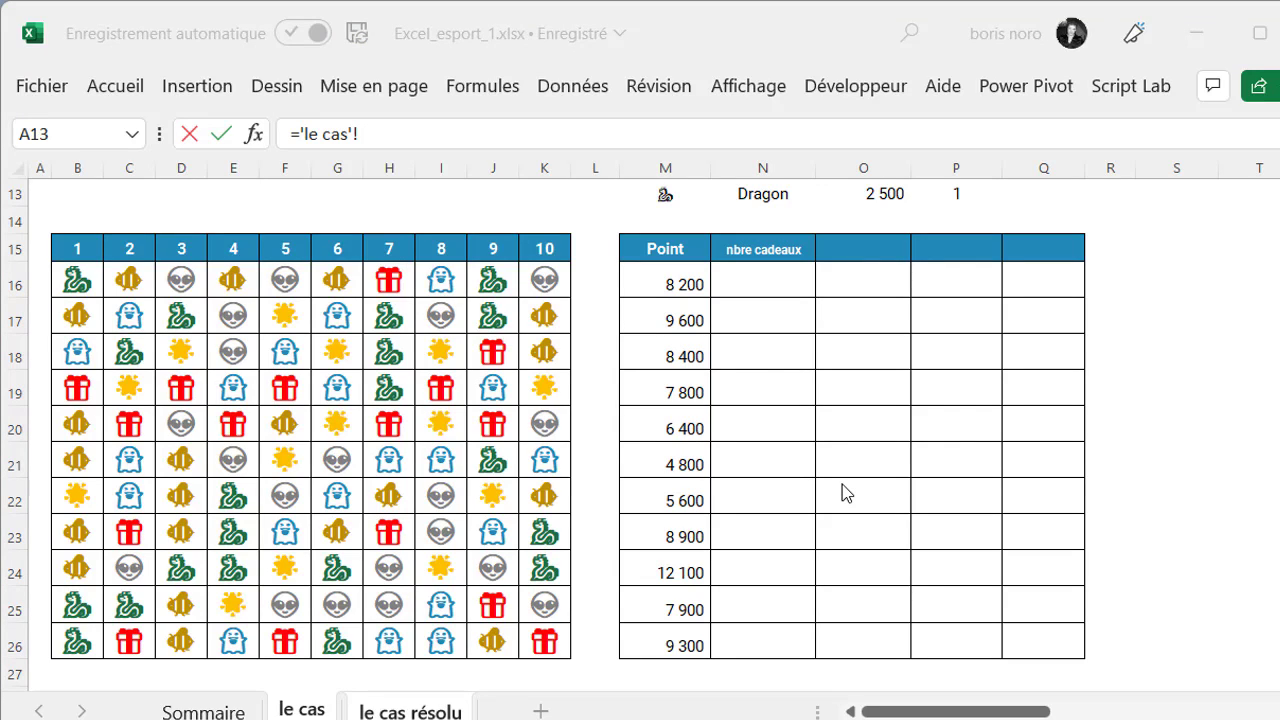
Enter =NB.SI(B16:K16;M$12) in N16 and fill it down to N26 to count each row's gifts
key("Escape")
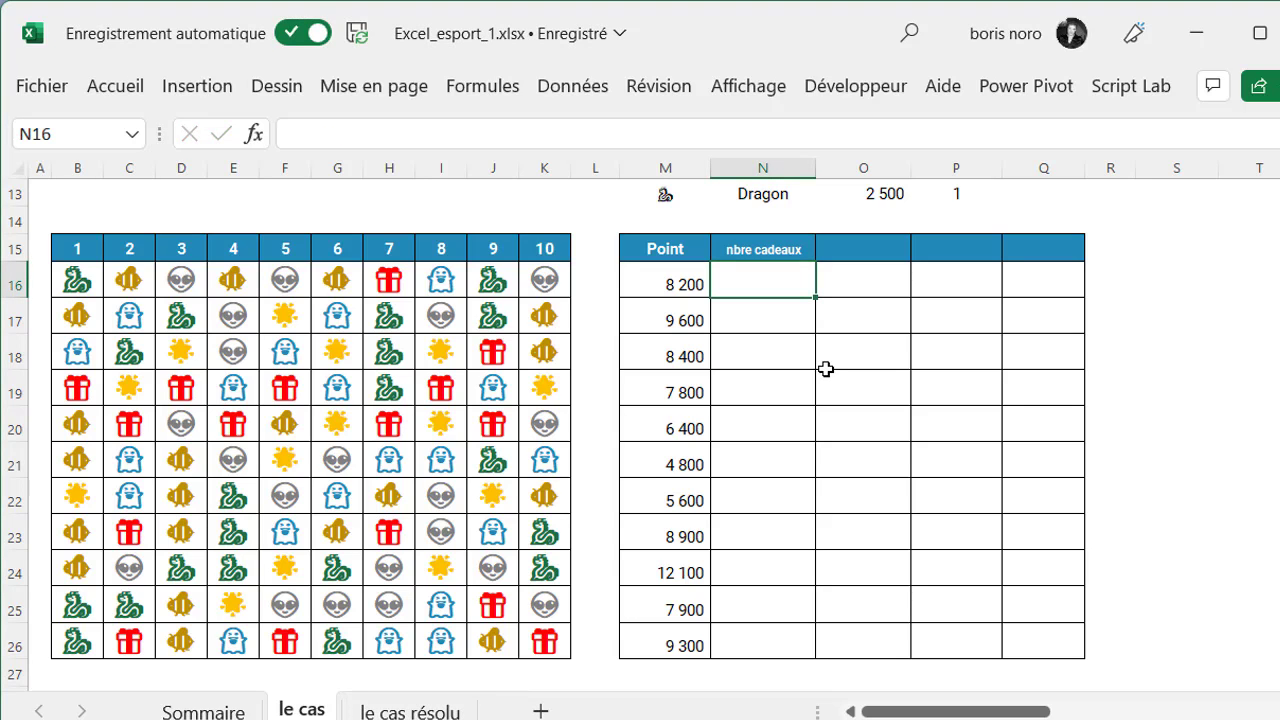
type("=nb")
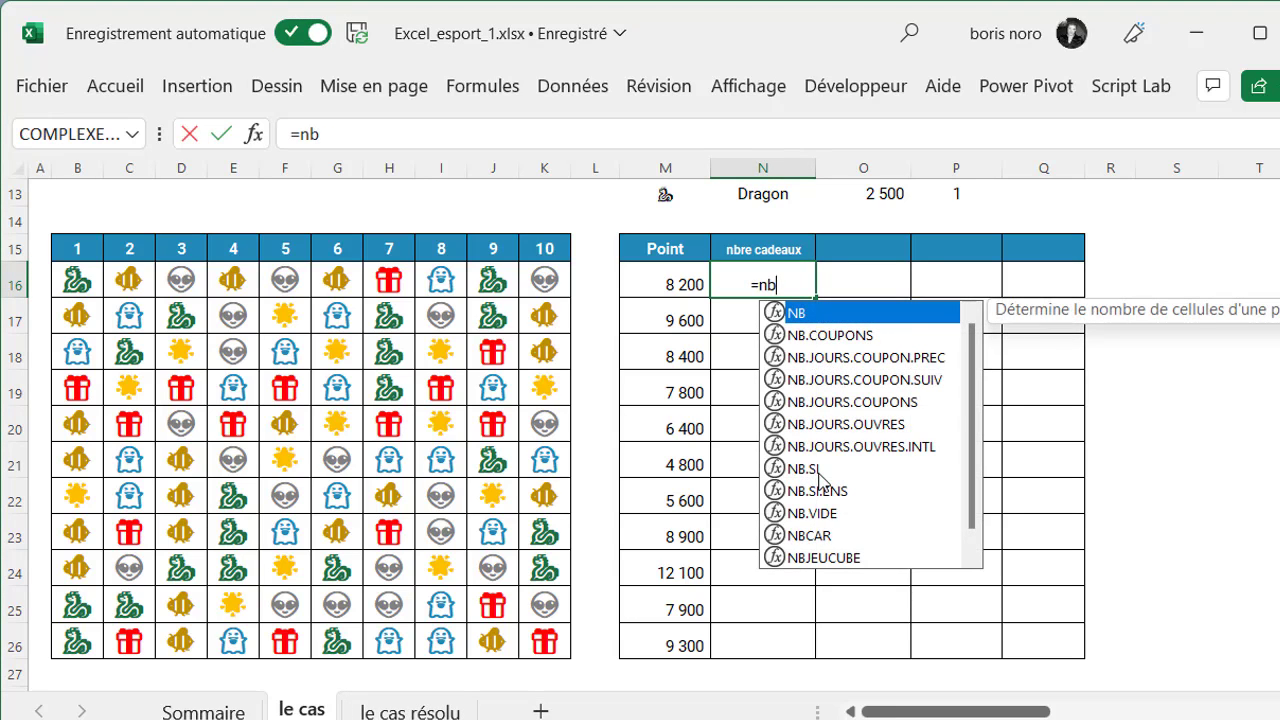
type(".si(")
left_click_drag(77, 282, 529, 282)
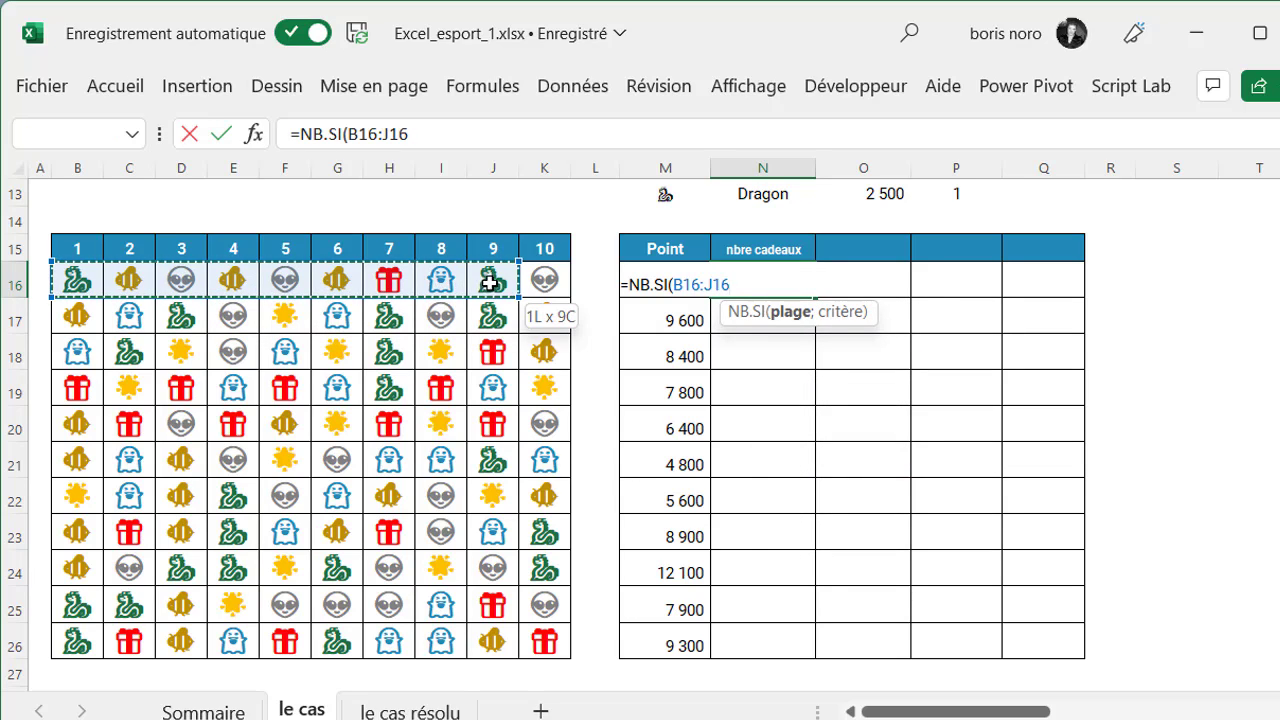
type(";")
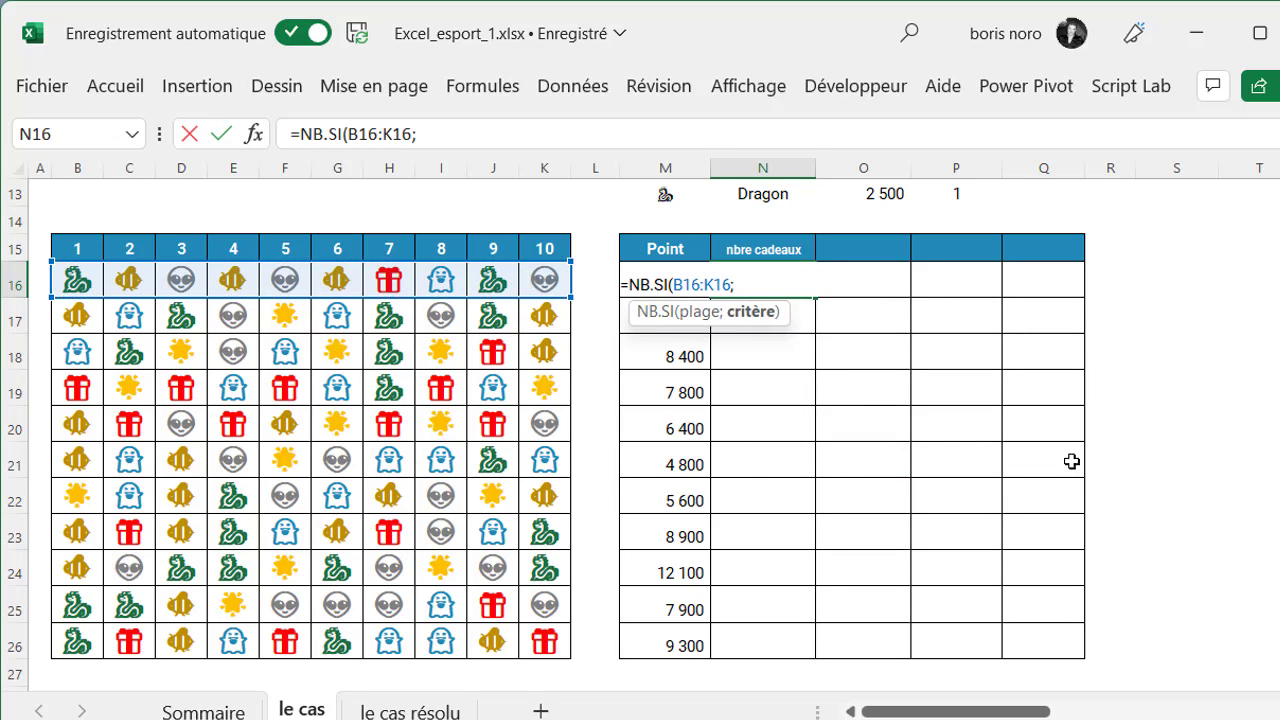
scroll(640, 430, "up", 3)
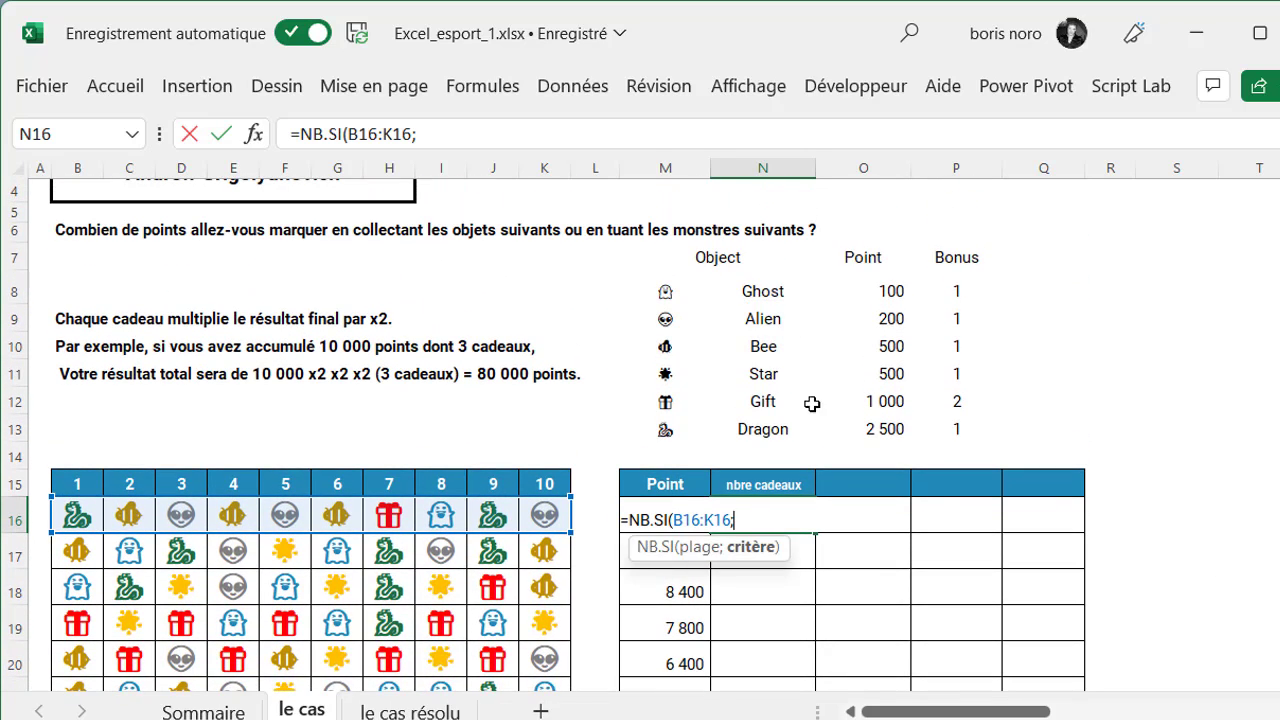
left_click(662, 404)
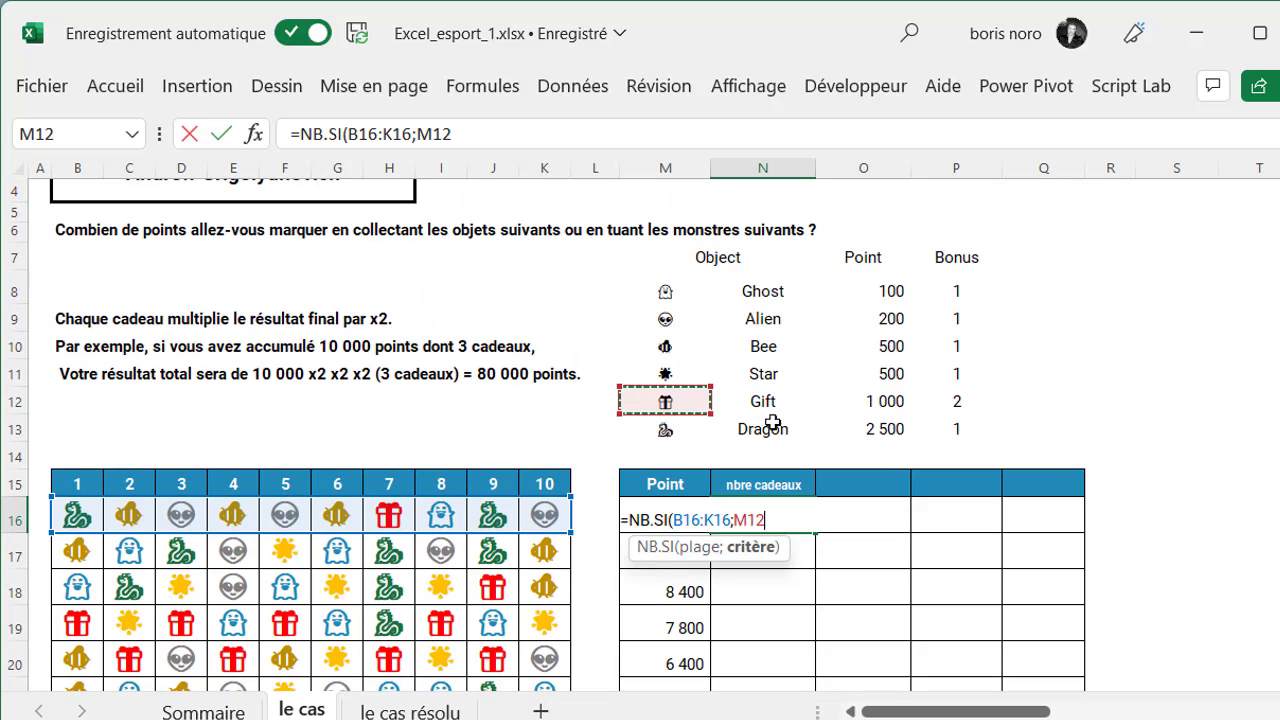
type(")")
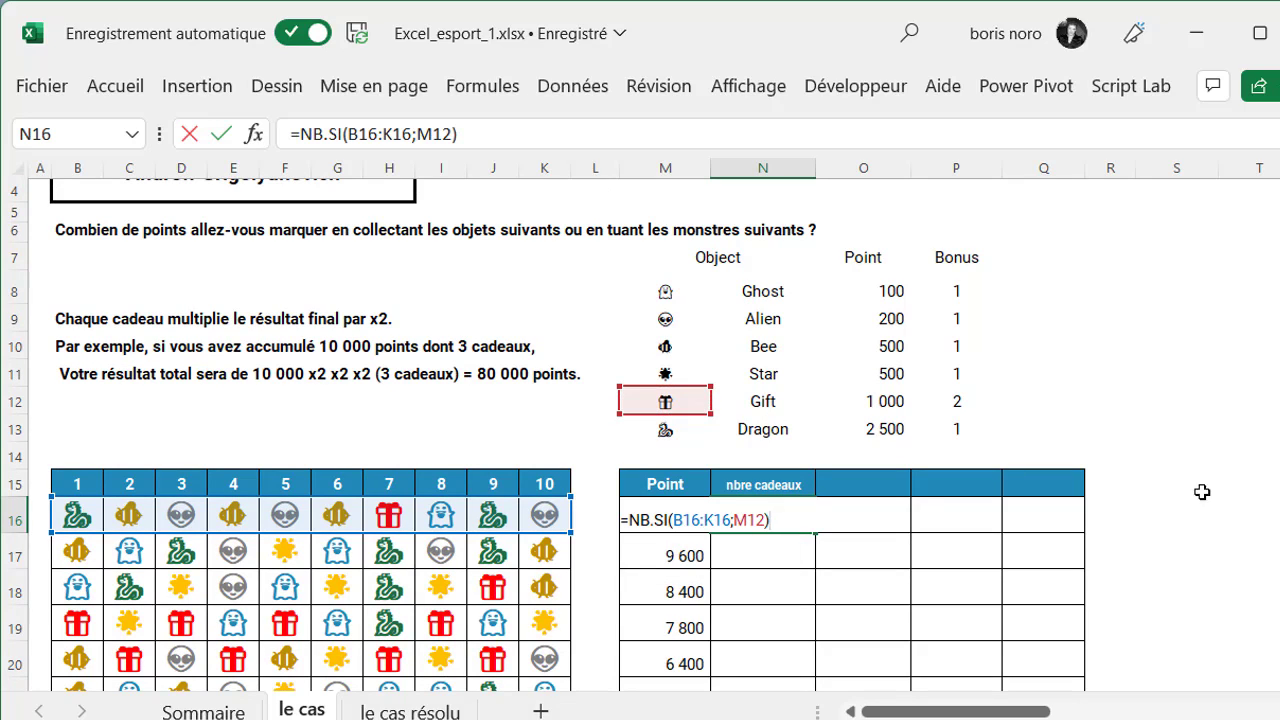
left_click(748, 520)
type("$")
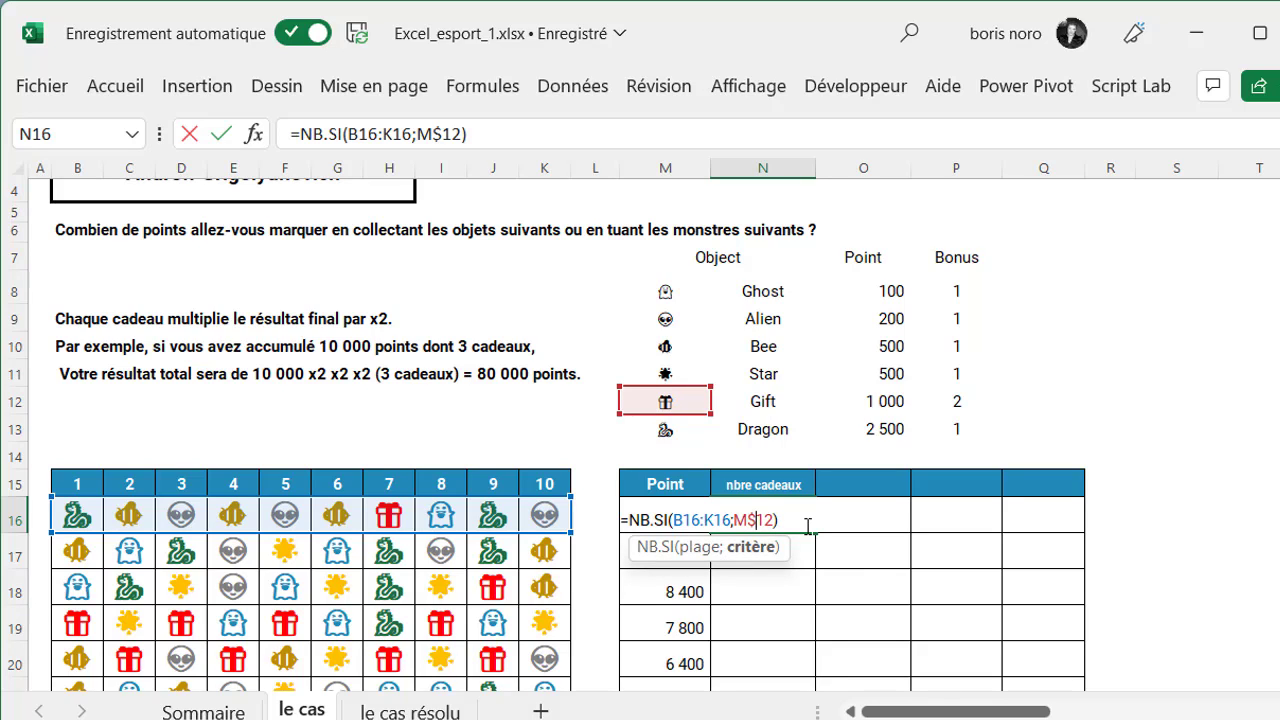
key("Return")
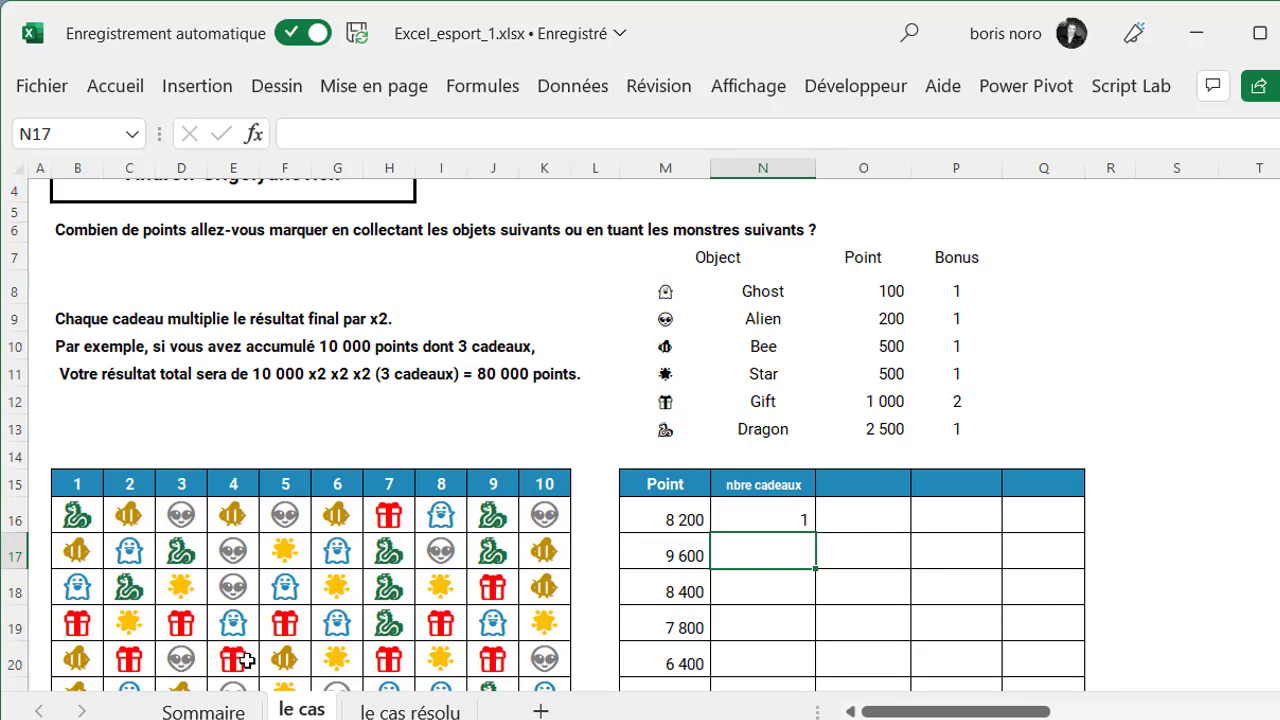
left_click(795, 520)
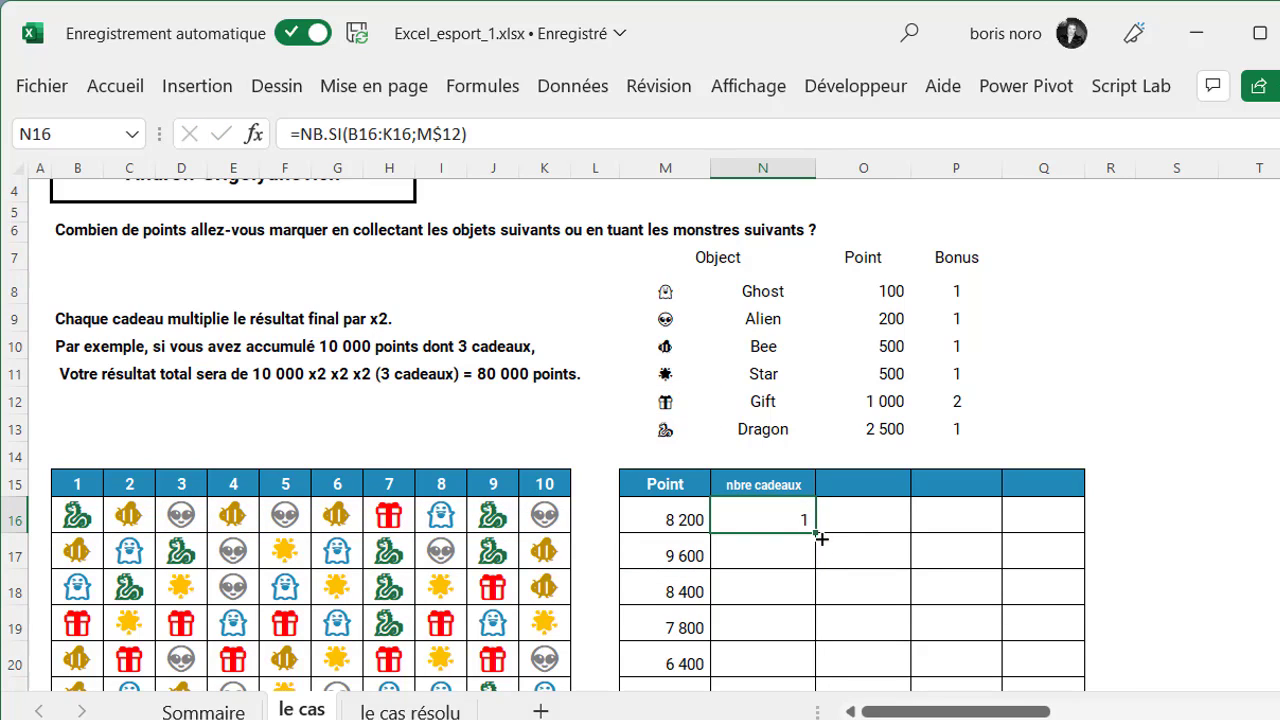
mouse_move(815, 533)
left_mouse_down()
mouse_move(791, 676)
mouse_move(784, 653)
left_mouse_up()
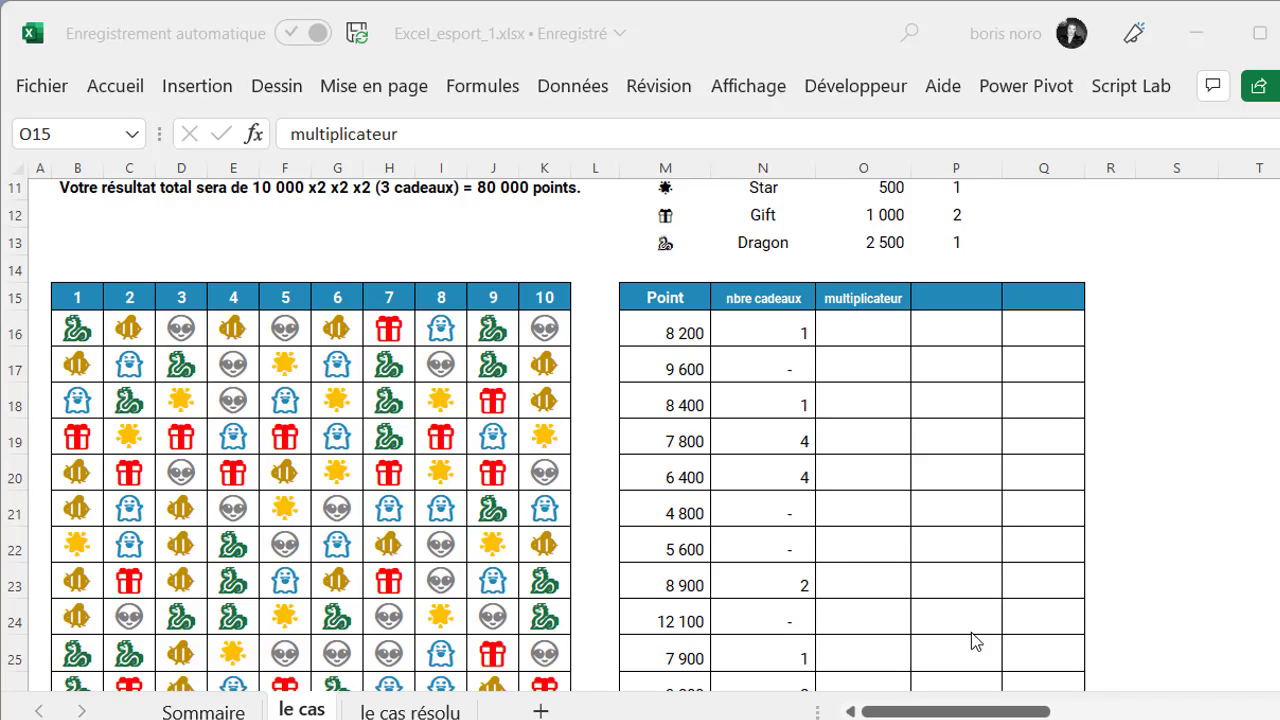
Enter =2^N16 in O16 and copy it down to O26 (2, 1, 2, 16, 16…)
left_click(872, 333)
type("=")
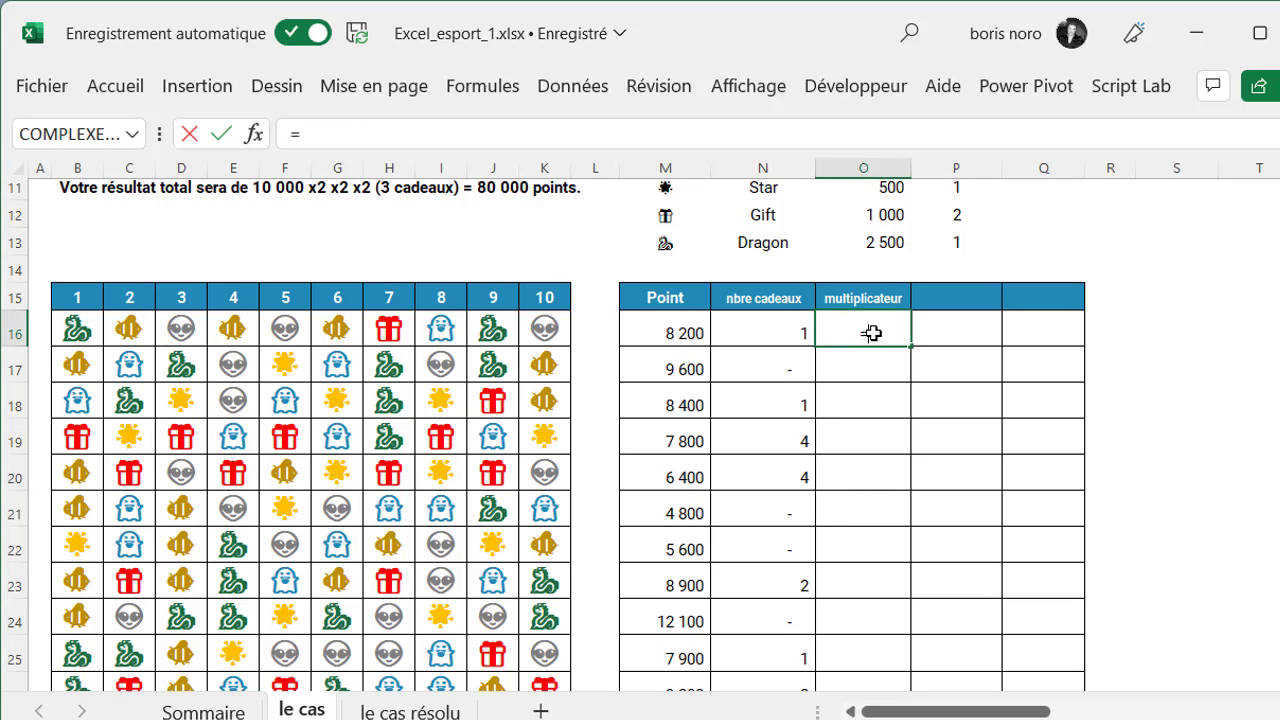
type("2^")
left_click(760, 336)
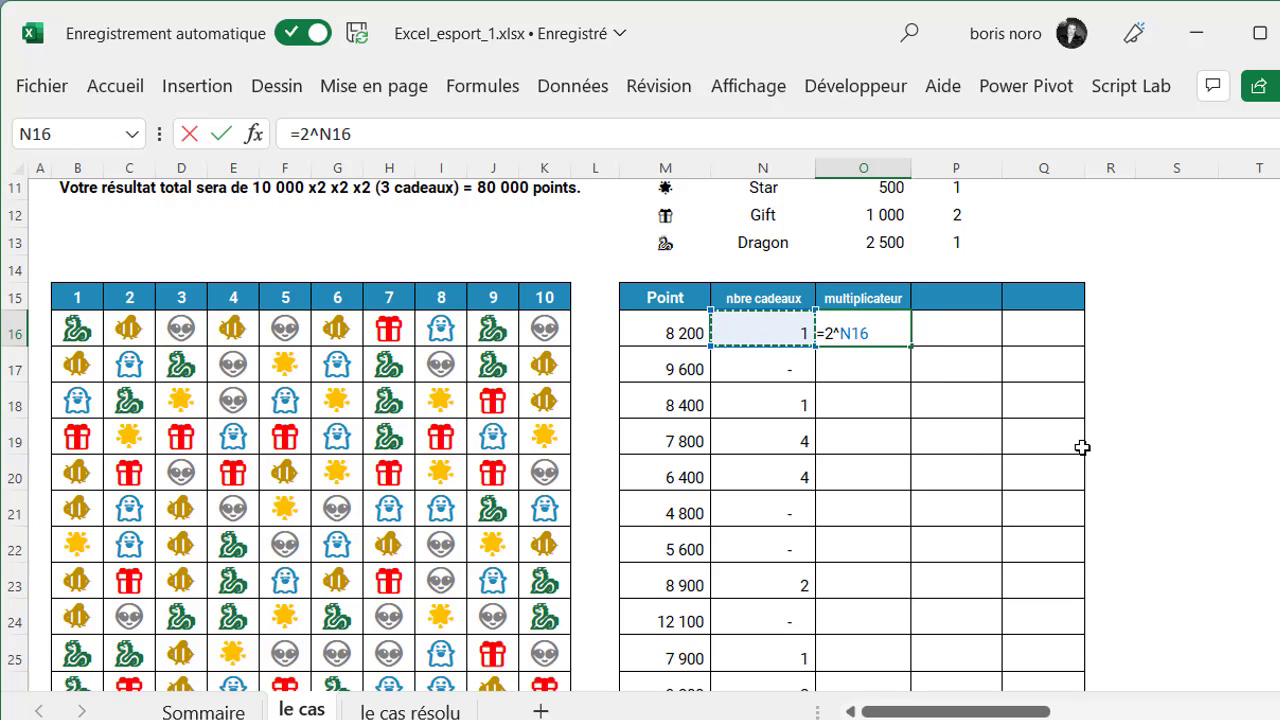
key("Return")
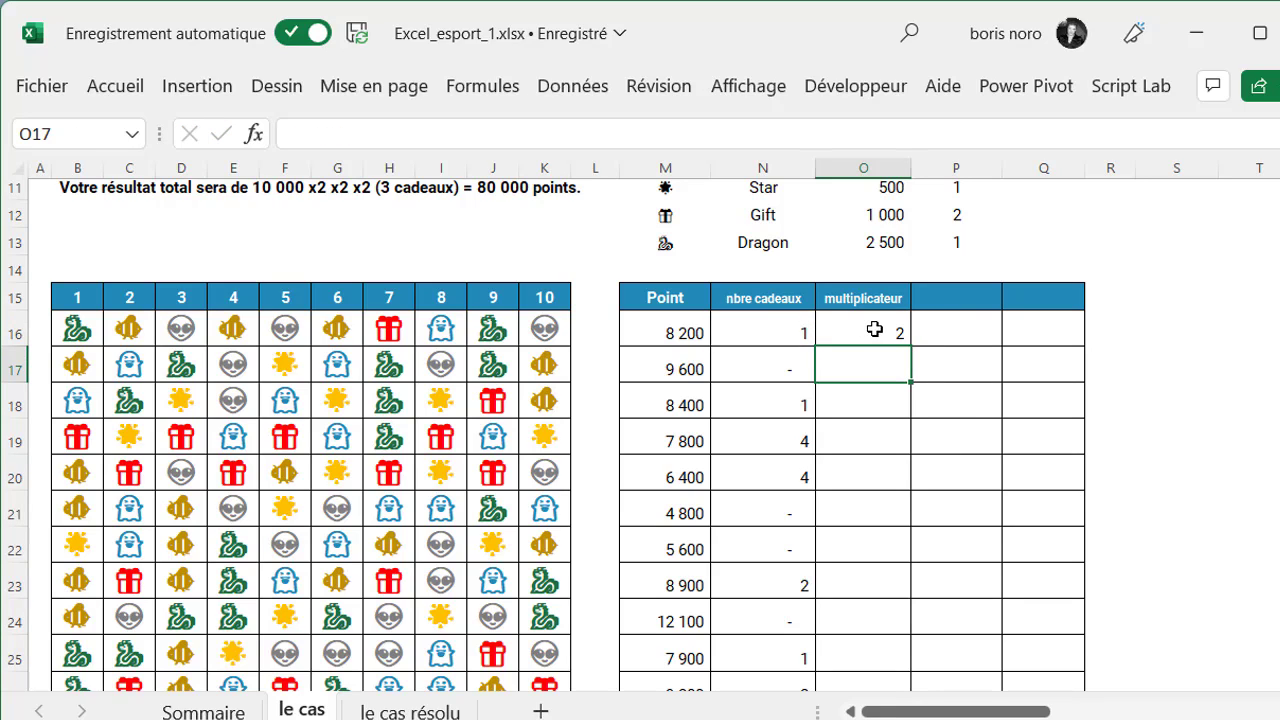
left_click(866, 327)
left_click_drag(915, 346, 879, 652)
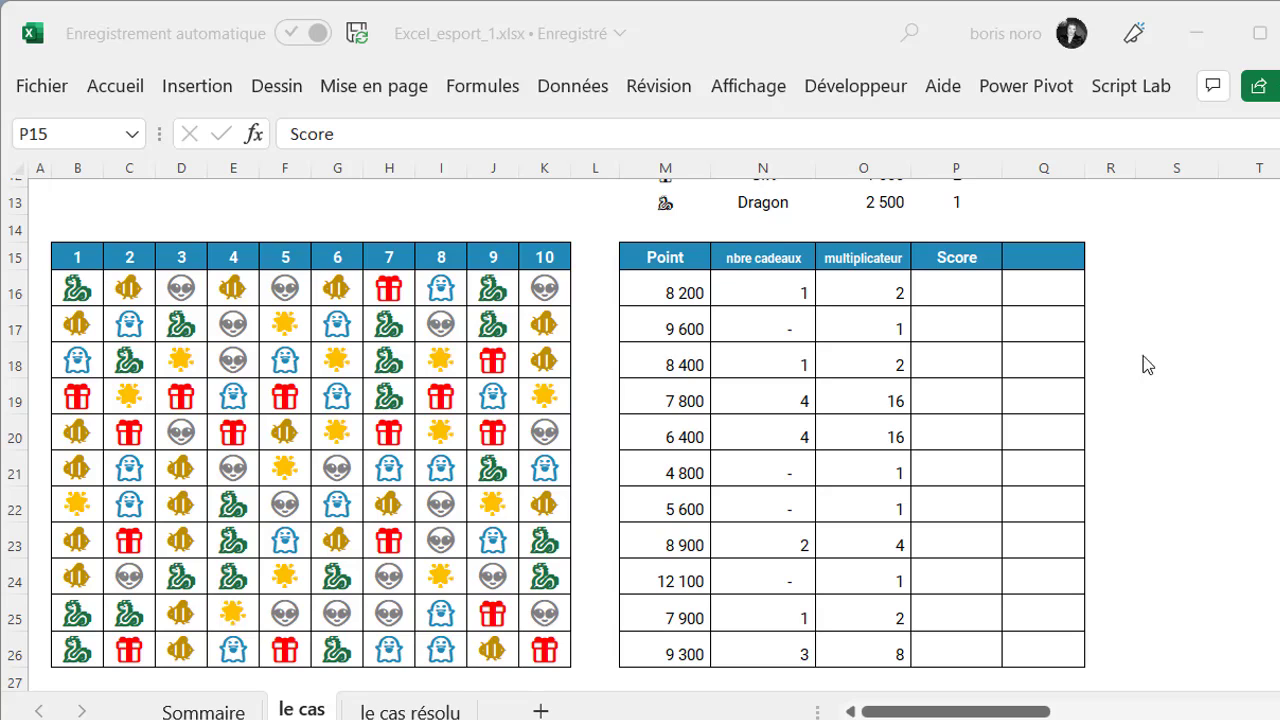
Enter =M16*O16 in P16 and fill it down the Score column (16 400, 9 600…)
left_click(955, 290)
type("=")
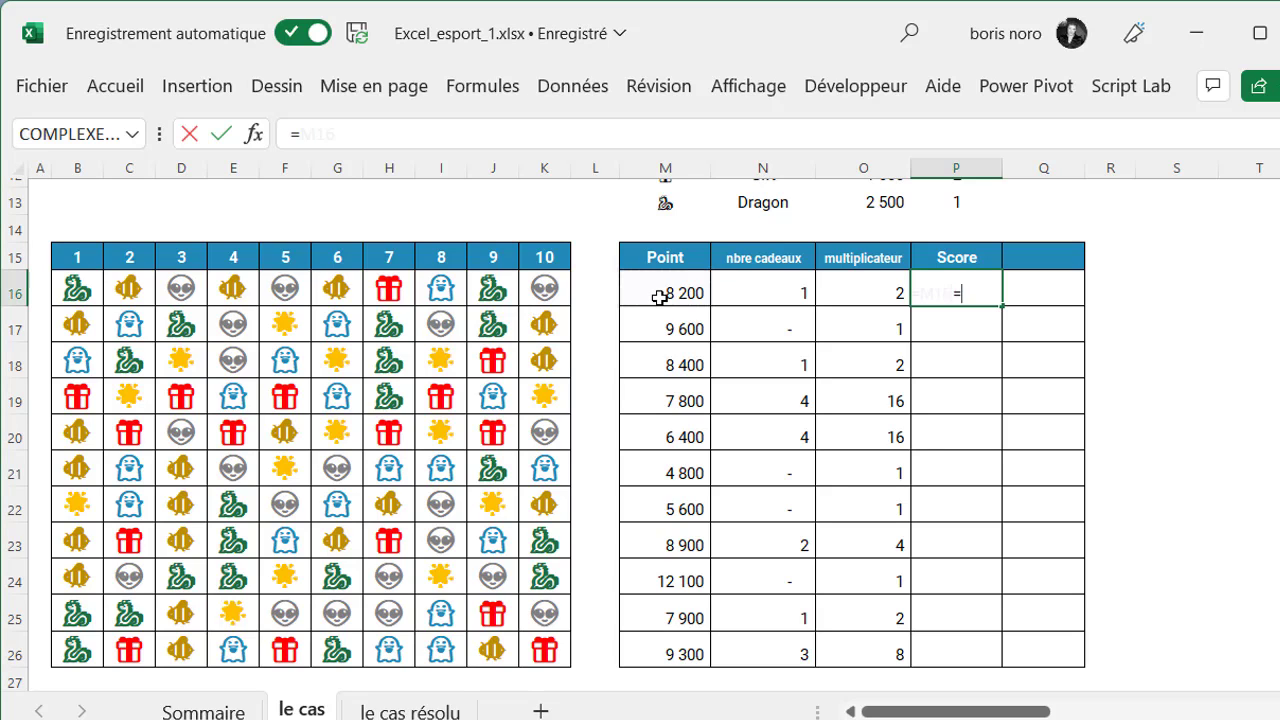
left_click(660, 294)
type("*")
left_click(868, 290)
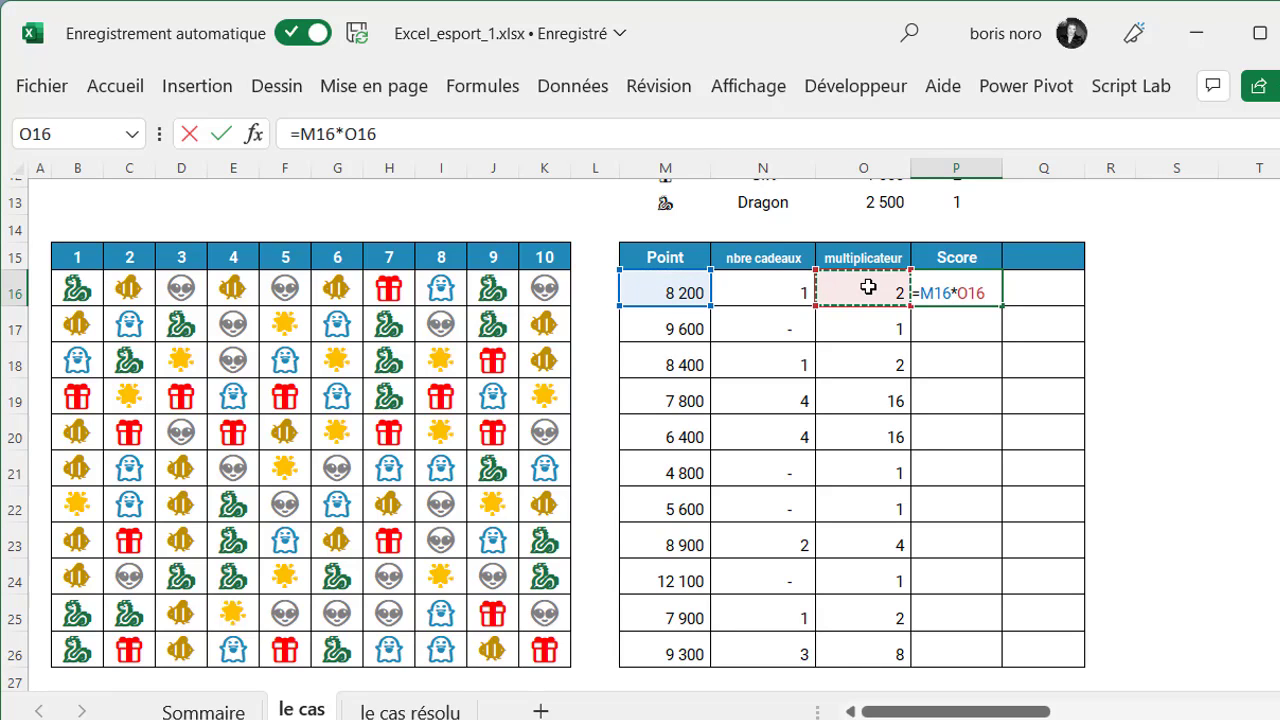
key("Return")
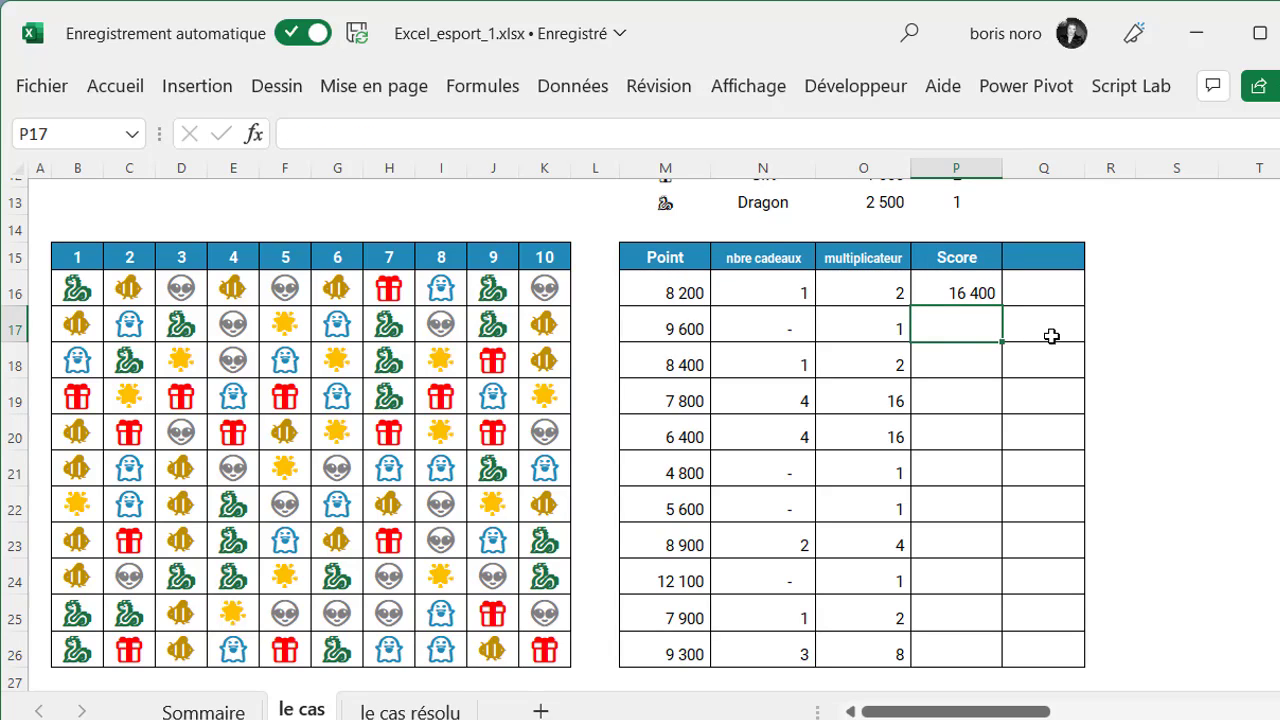
left_click(978, 290)
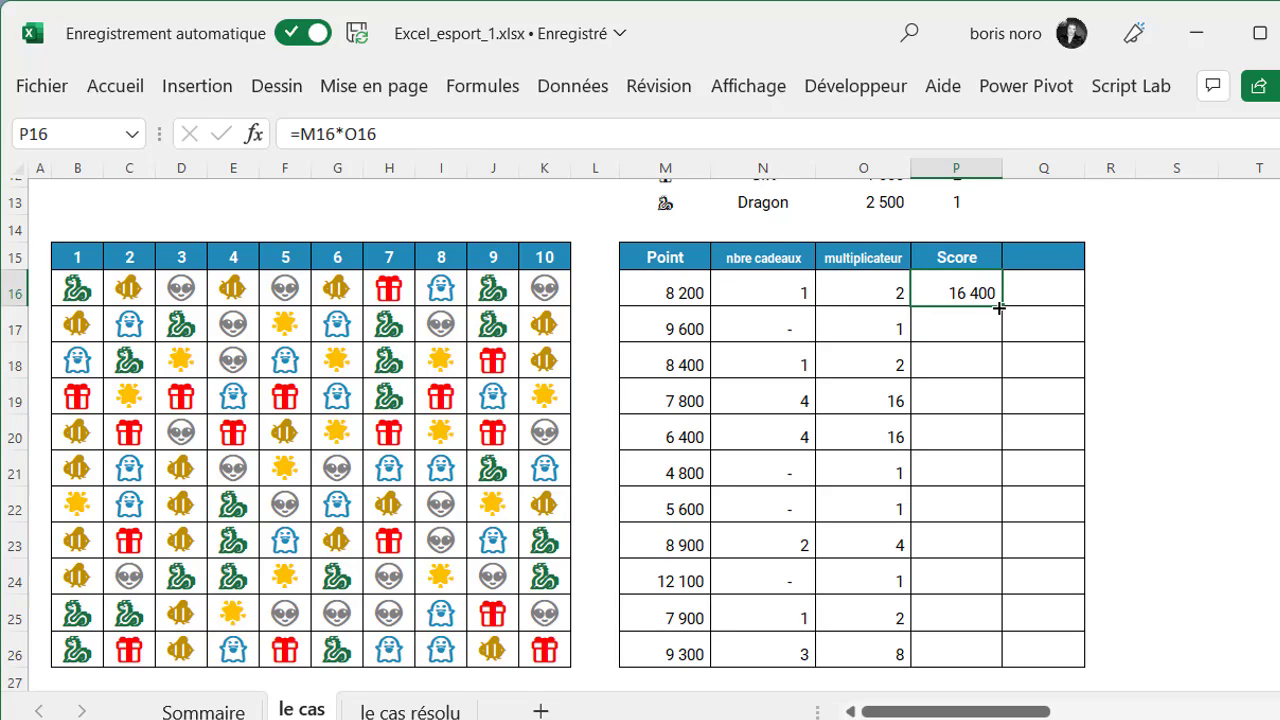
double_click(999, 308)
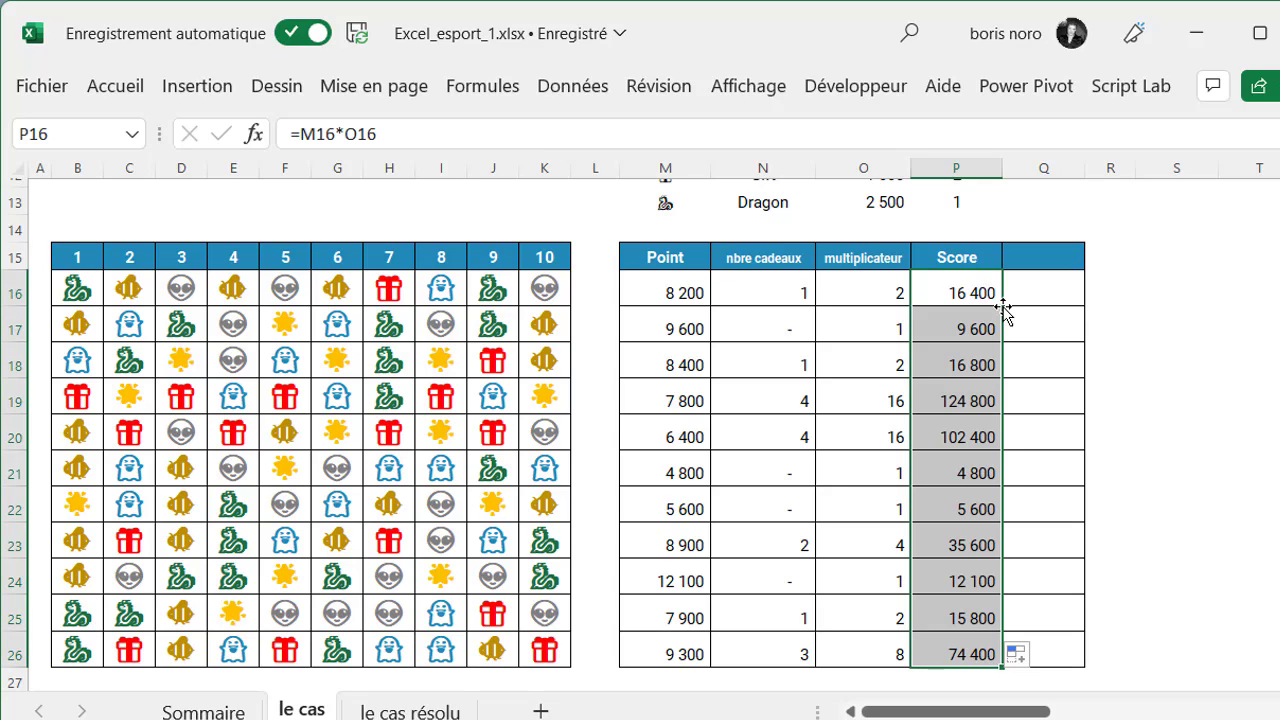
left_click(1231, 375)
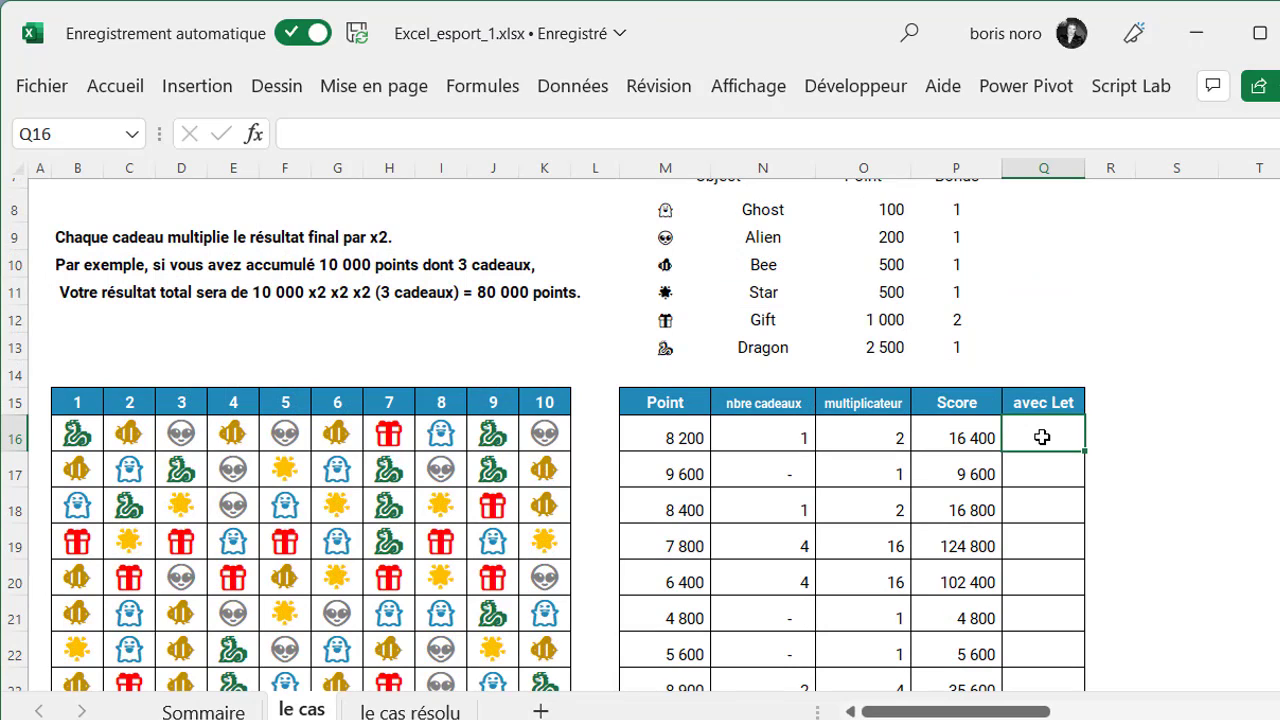
Start =LET( in Q16 with an enlarged formula bar and name the first variable Points
type("=le")
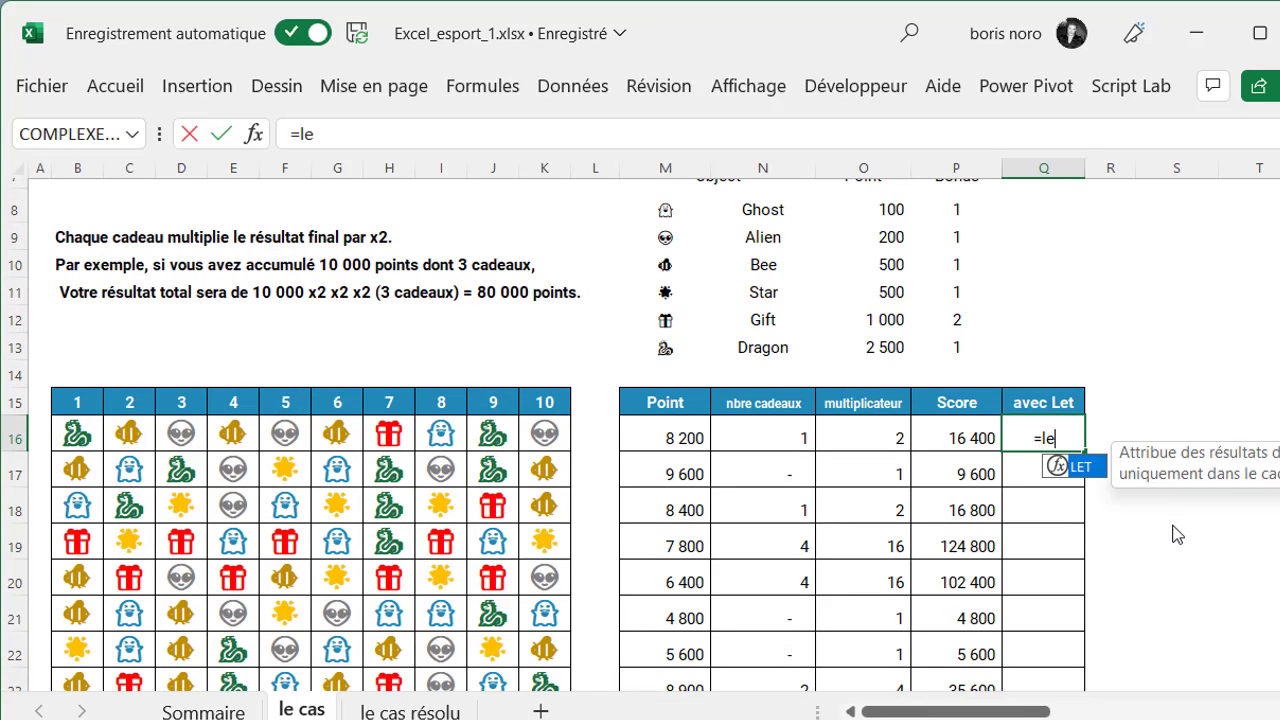
key("Tab")
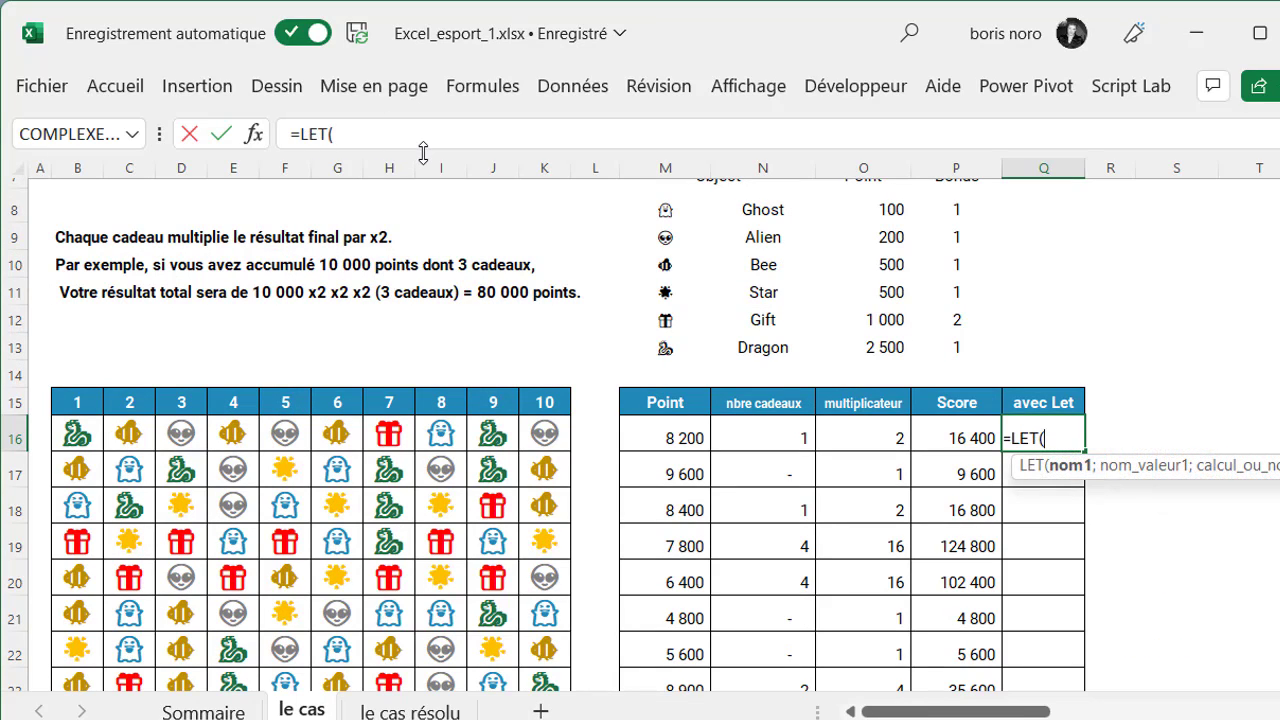
left_click_drag(423, 152, 417, 315)
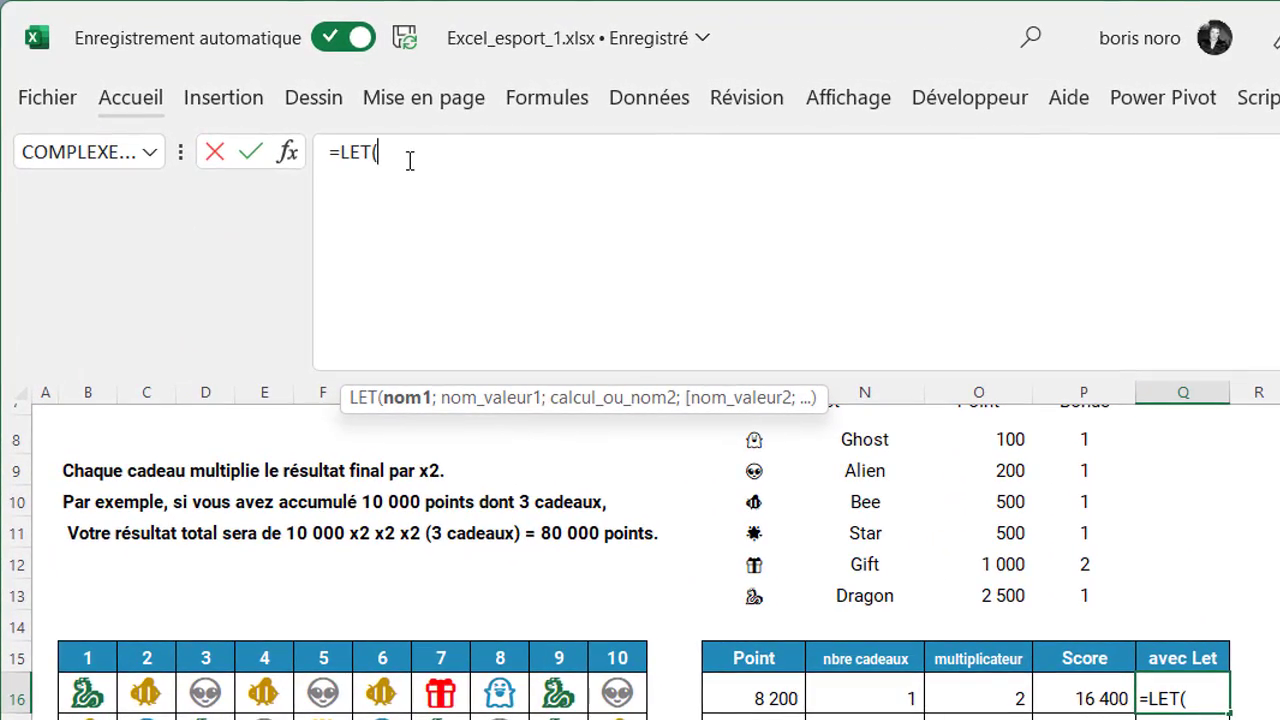
key("alt+Return")
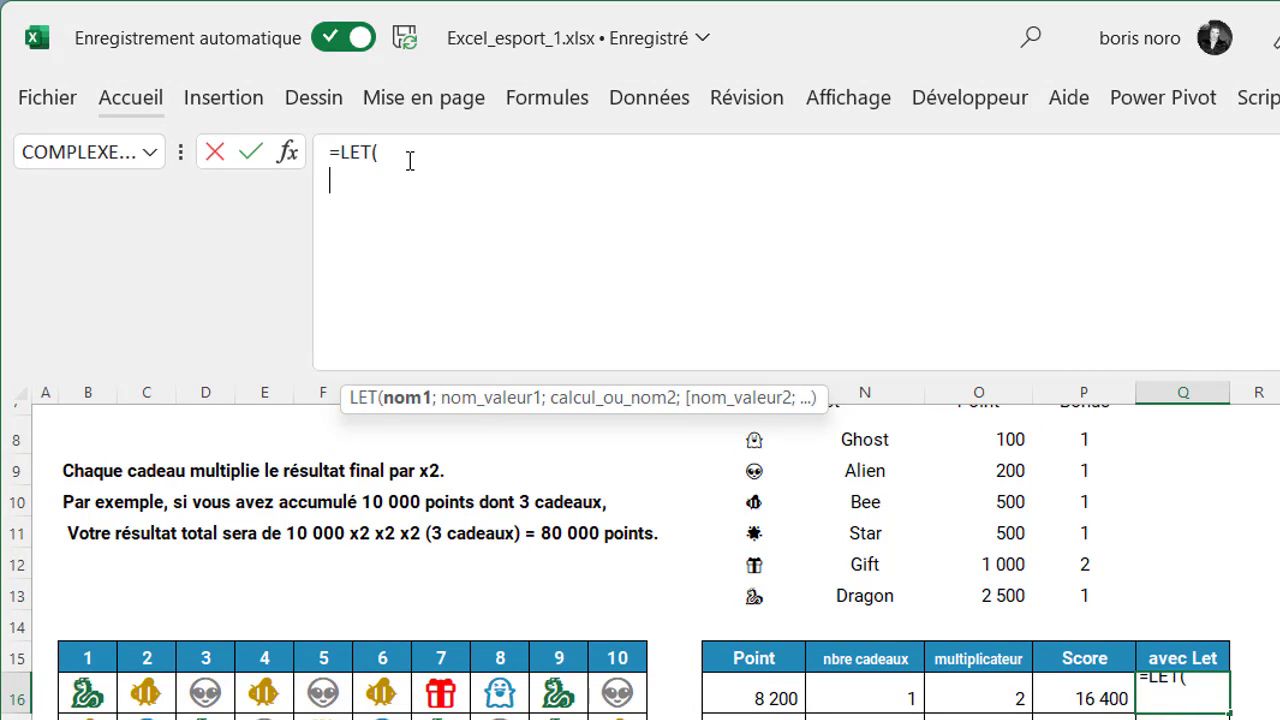
type("Points;")
key("alt+Return")
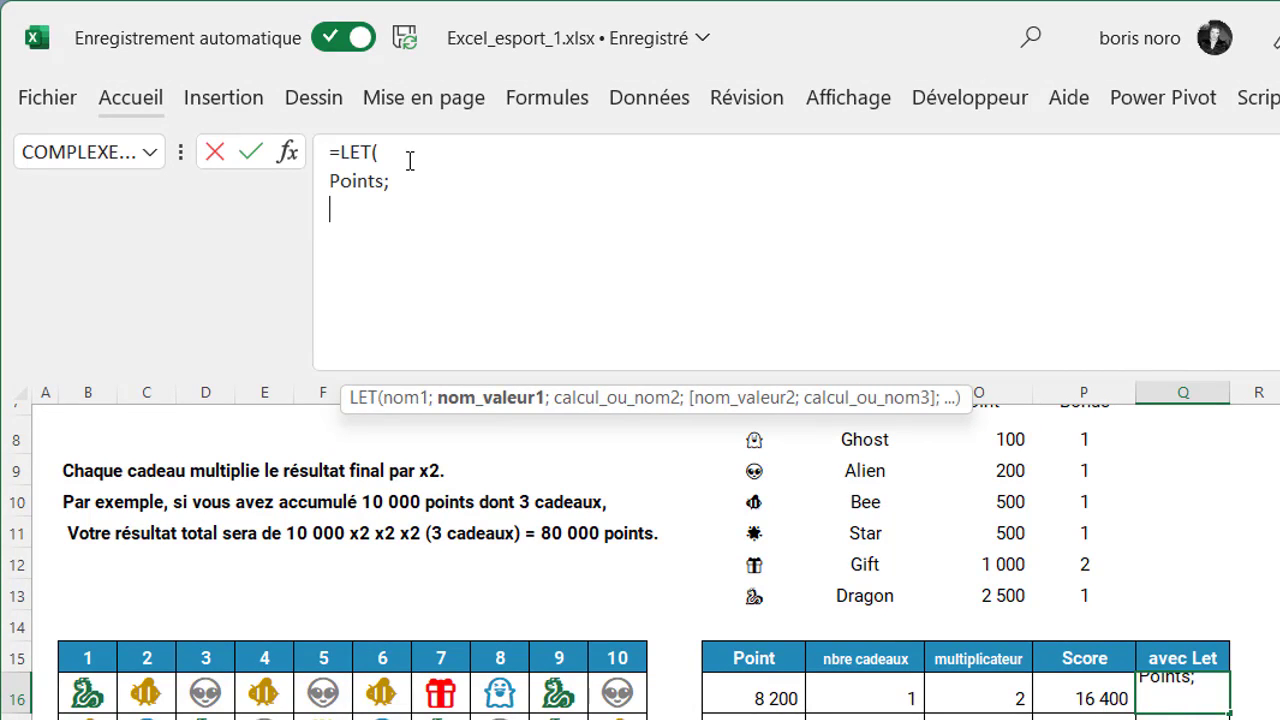
Define Points as RECHERCHEX(B16:K16;M8:M13;O8:O13) on its own line
type("re")
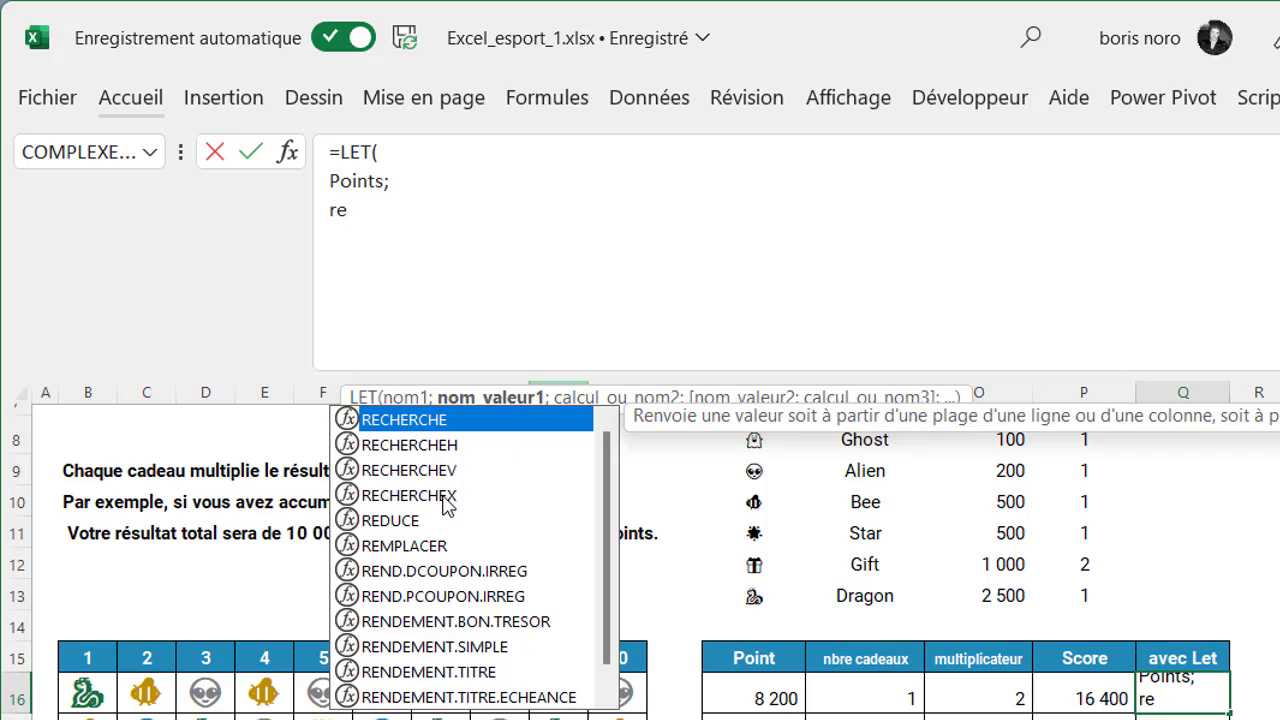
double_click(446, 496)
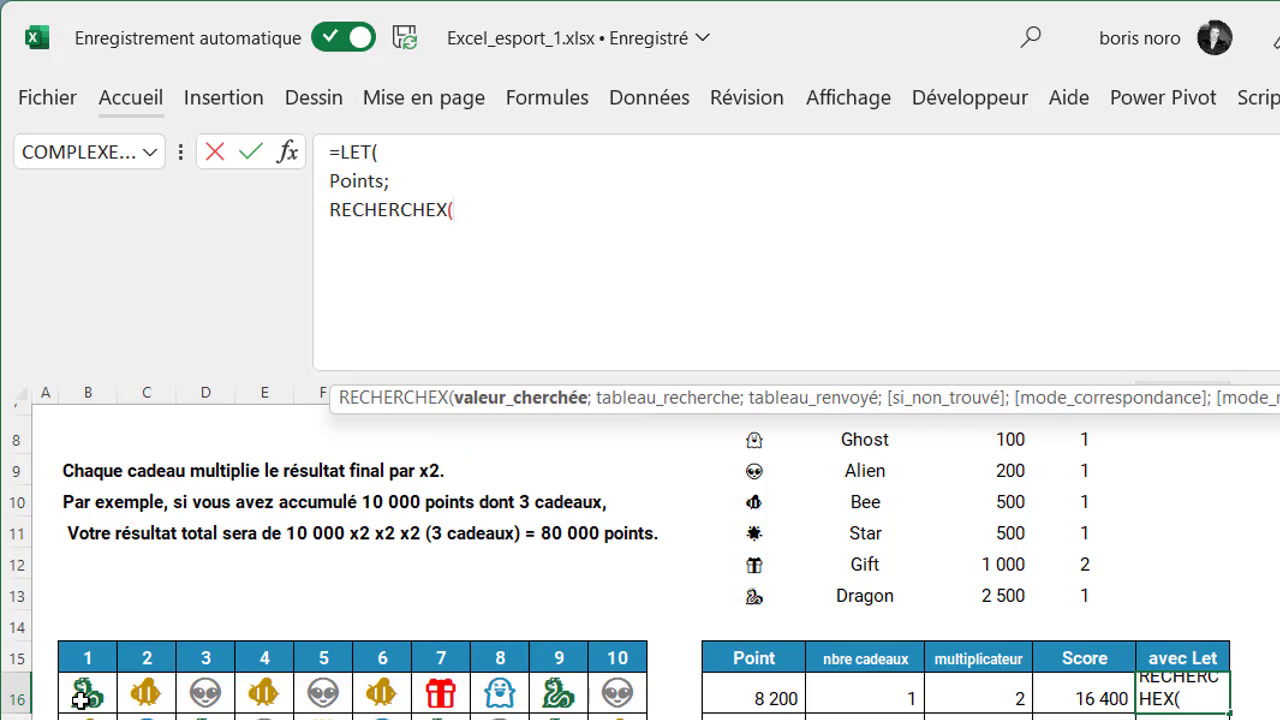
left_click_drag(80, 700, 618, 697)
type(";")
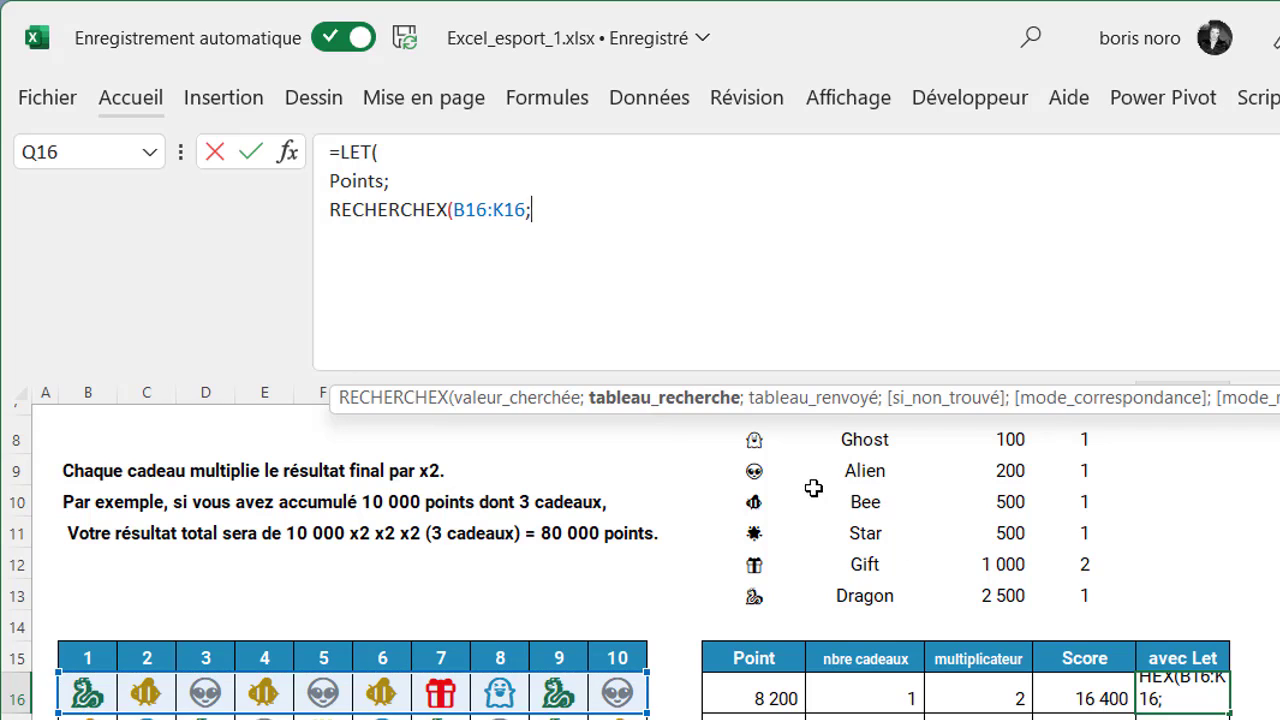
left_click_drag(754, 440, 750, 585)
type(";")
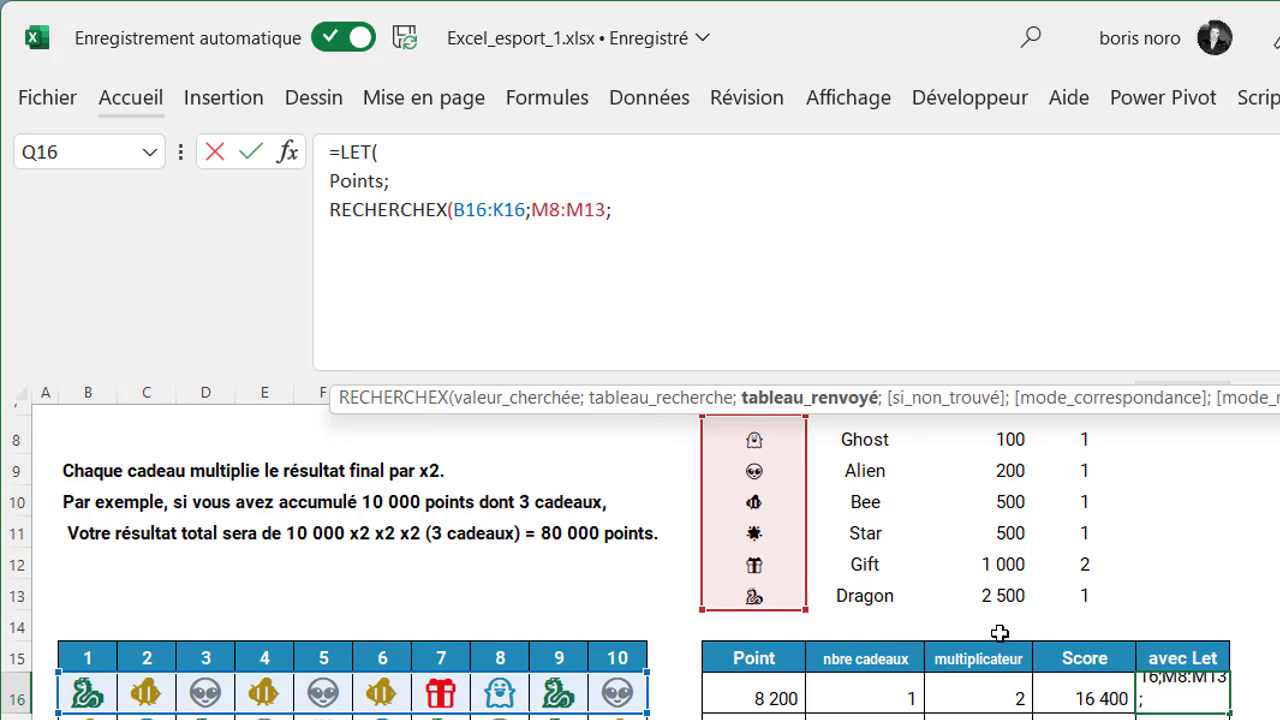
left_click_drag(988, 442, 971, 591)
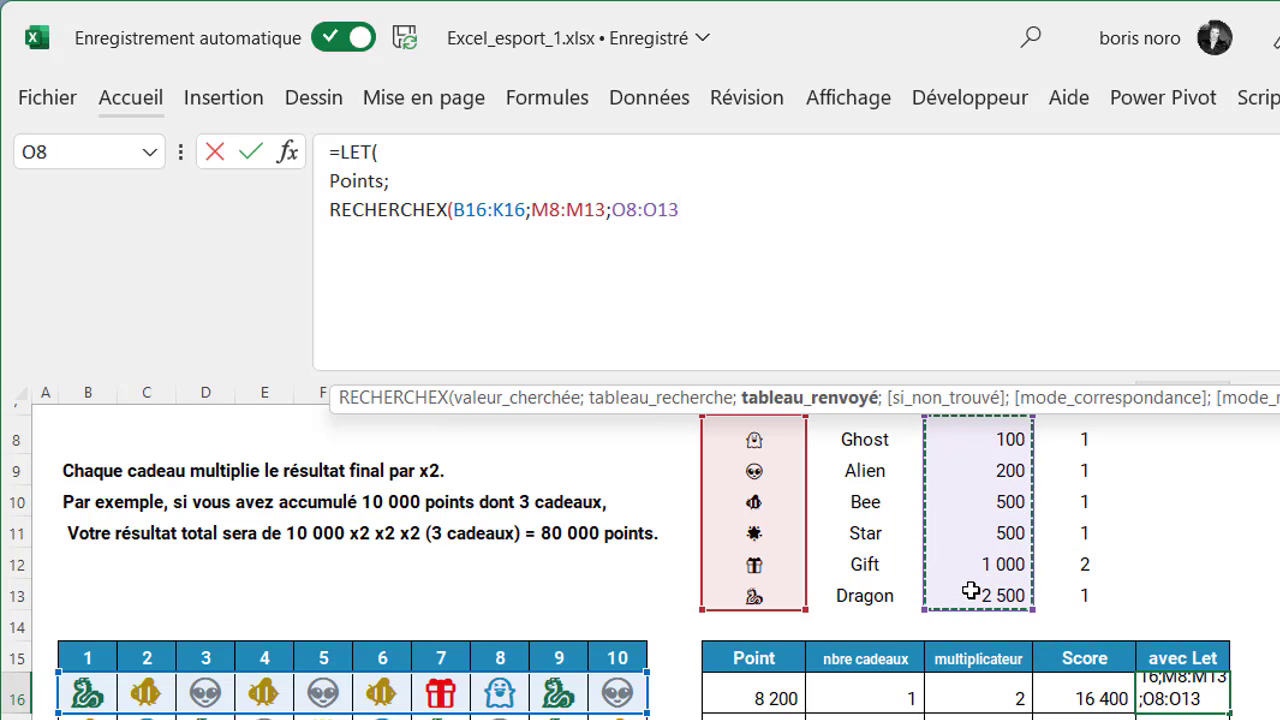
type(")")
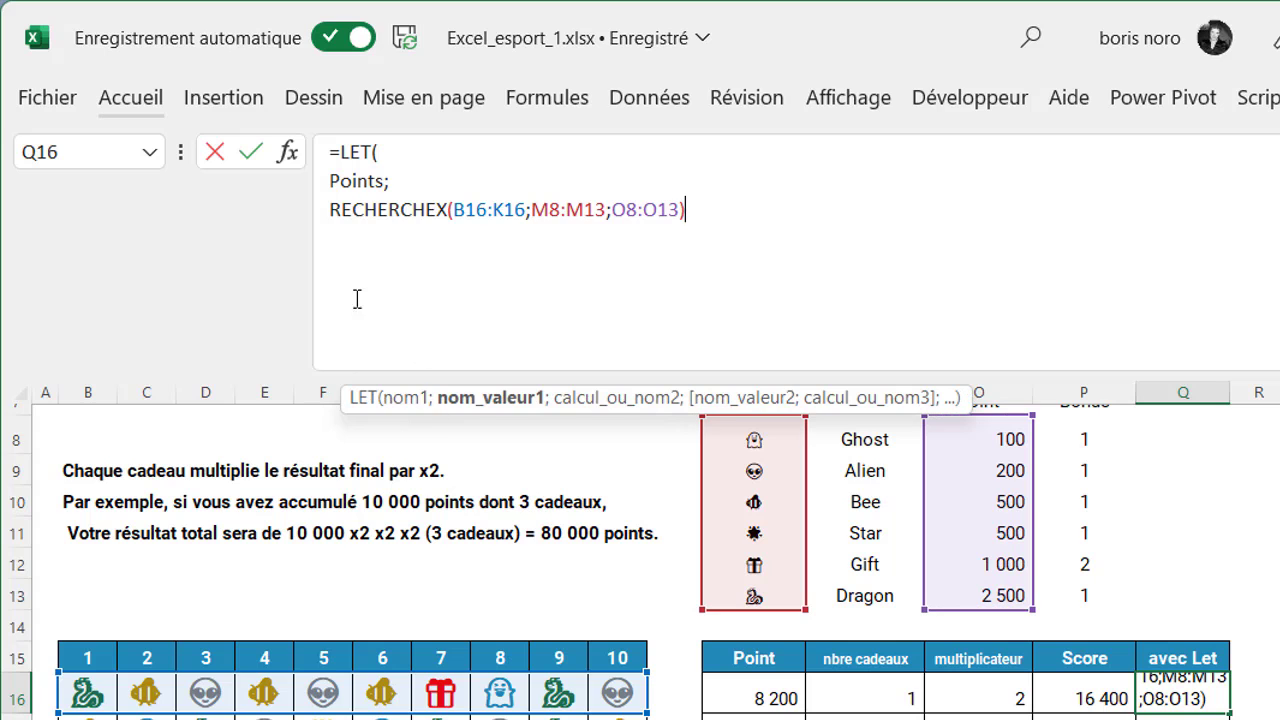
left_click(327, 210)
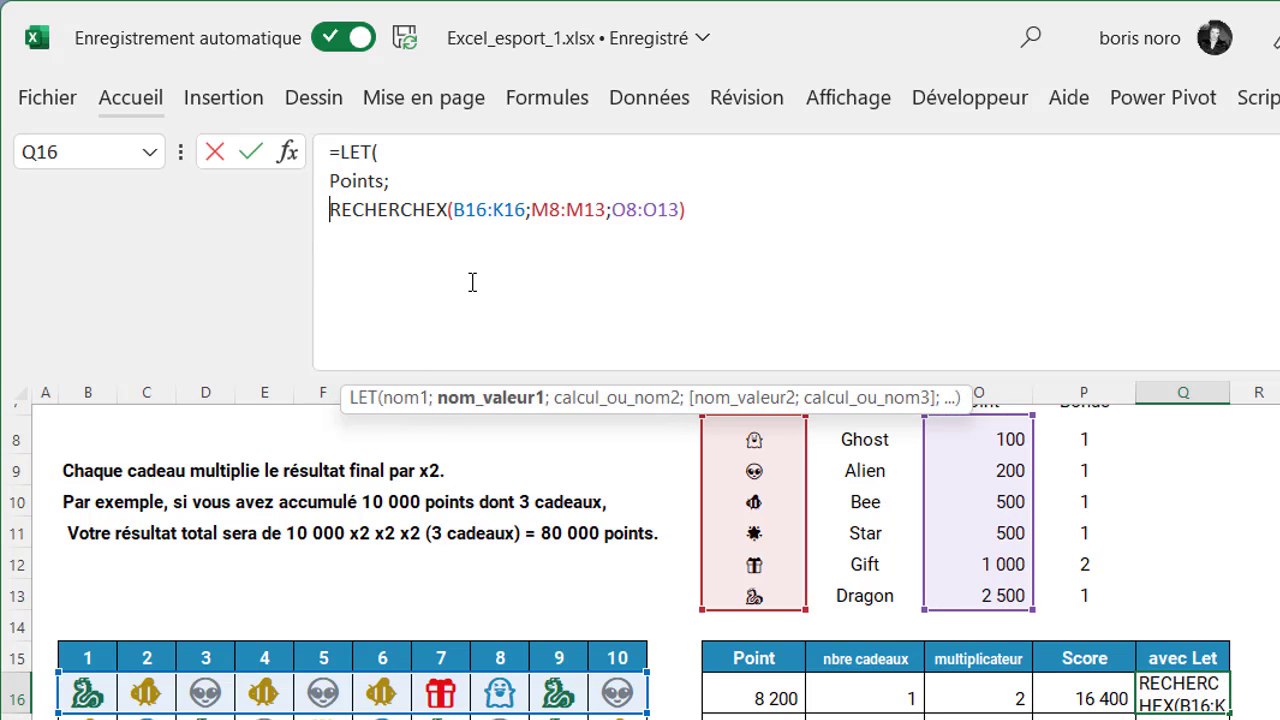
Wrap the Points lookup in SOMME( ) so it totals the row's points
type("som")
double_click(372, 420)
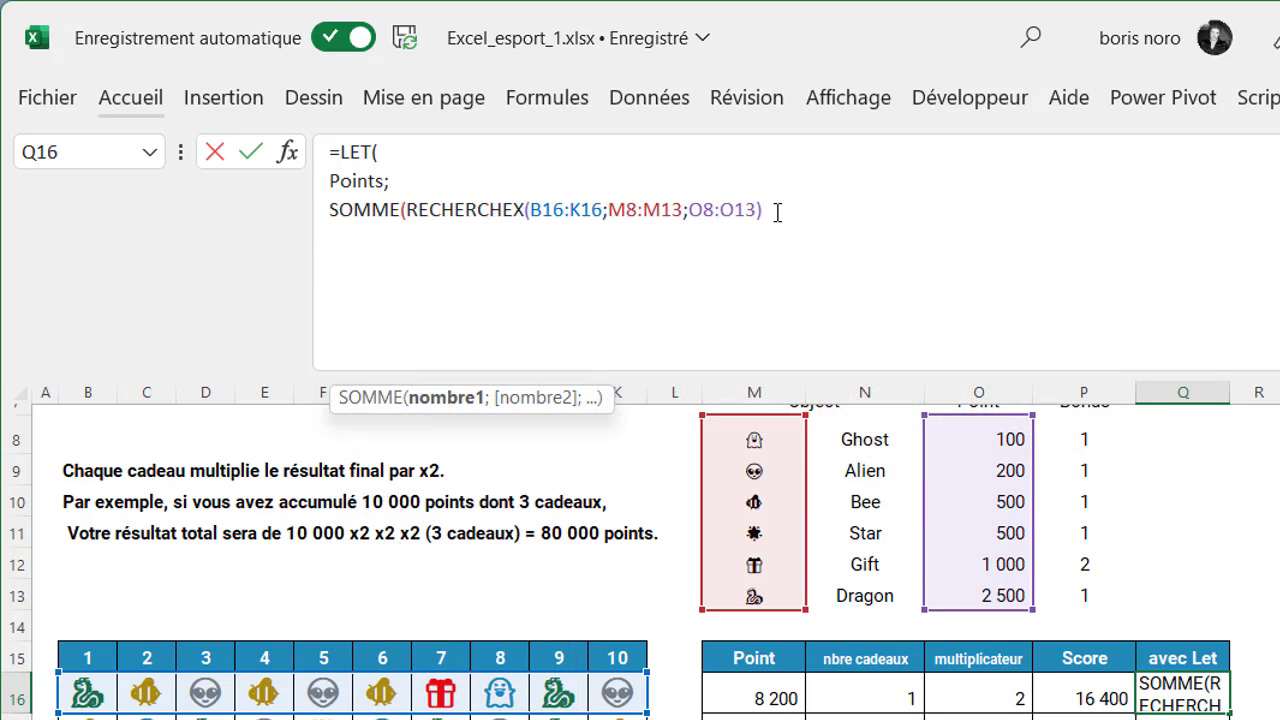
left_click(777, 211)
type(")")
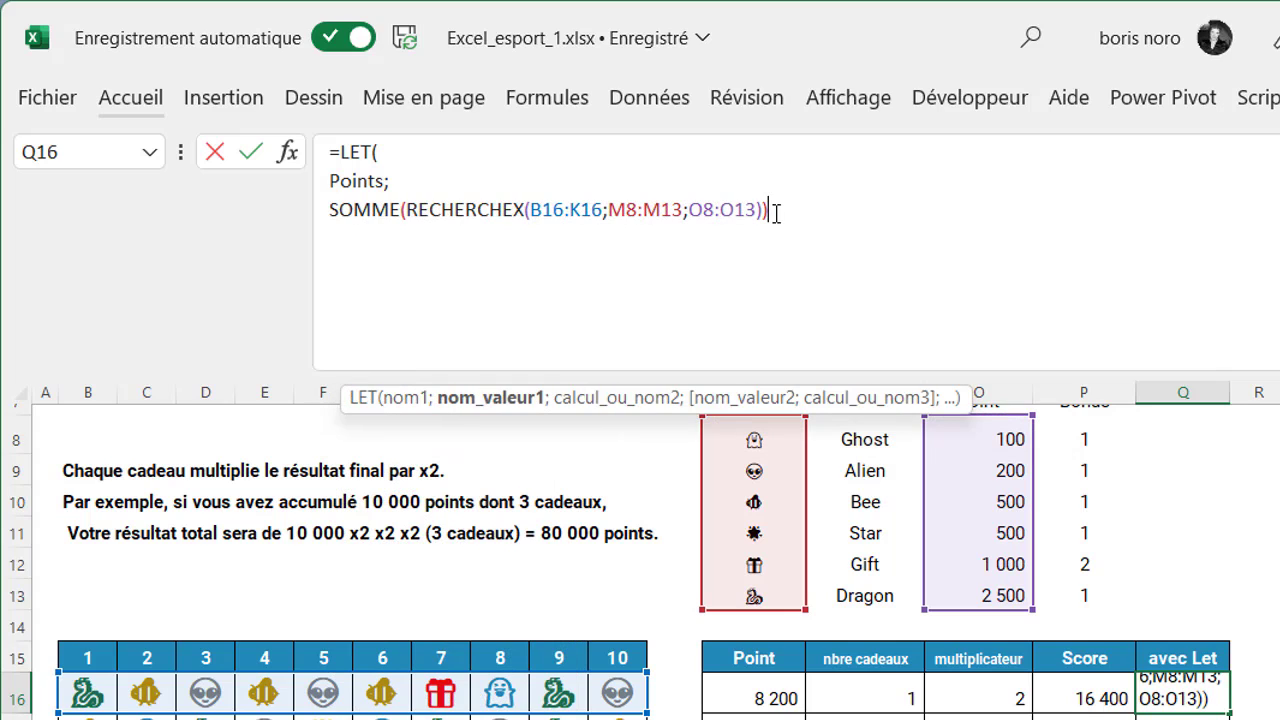
type(";")
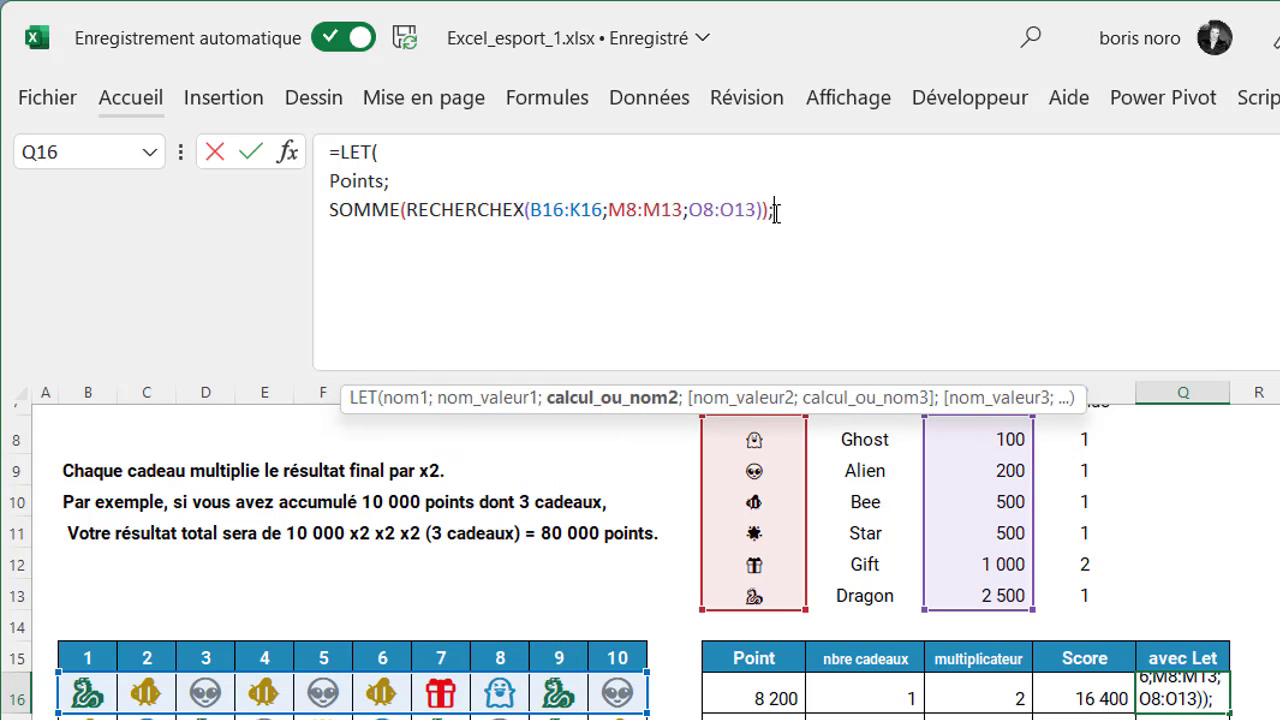
Add a NbreCadeaux variable defined as NB.SI(B16:K16;M12) on new lines
key("alt+Return")
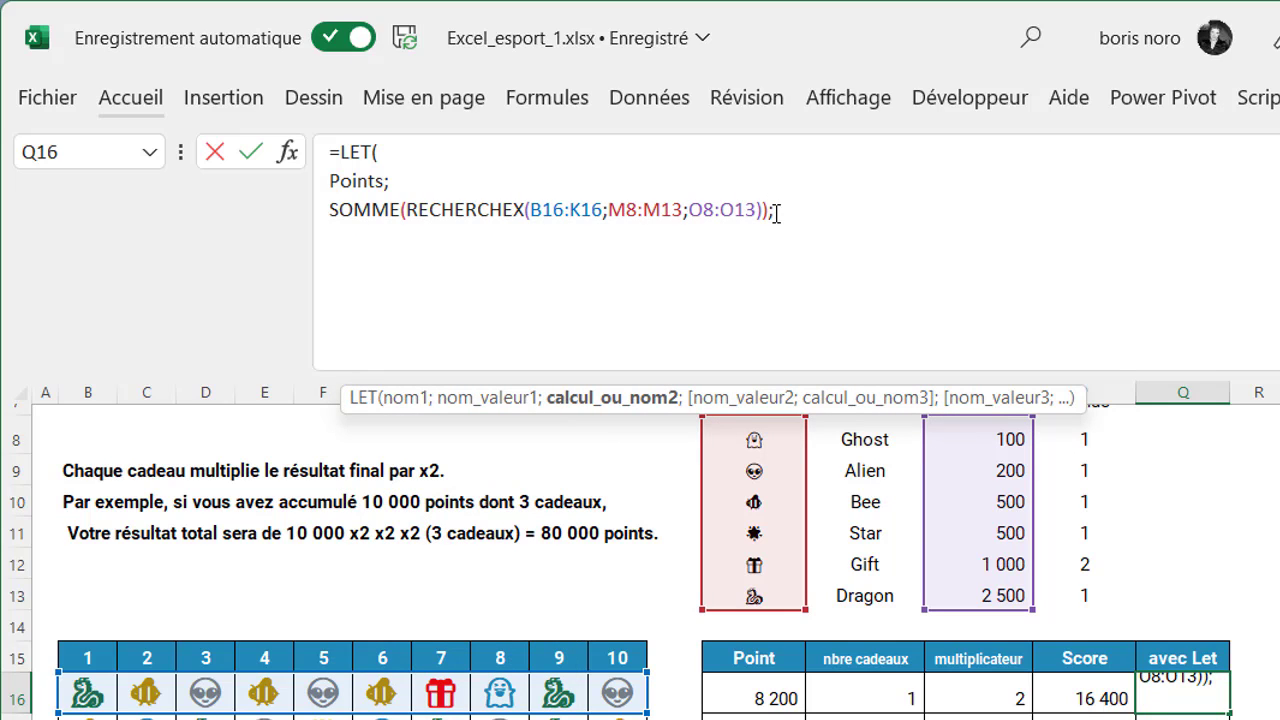
type("NbreCadeaux")
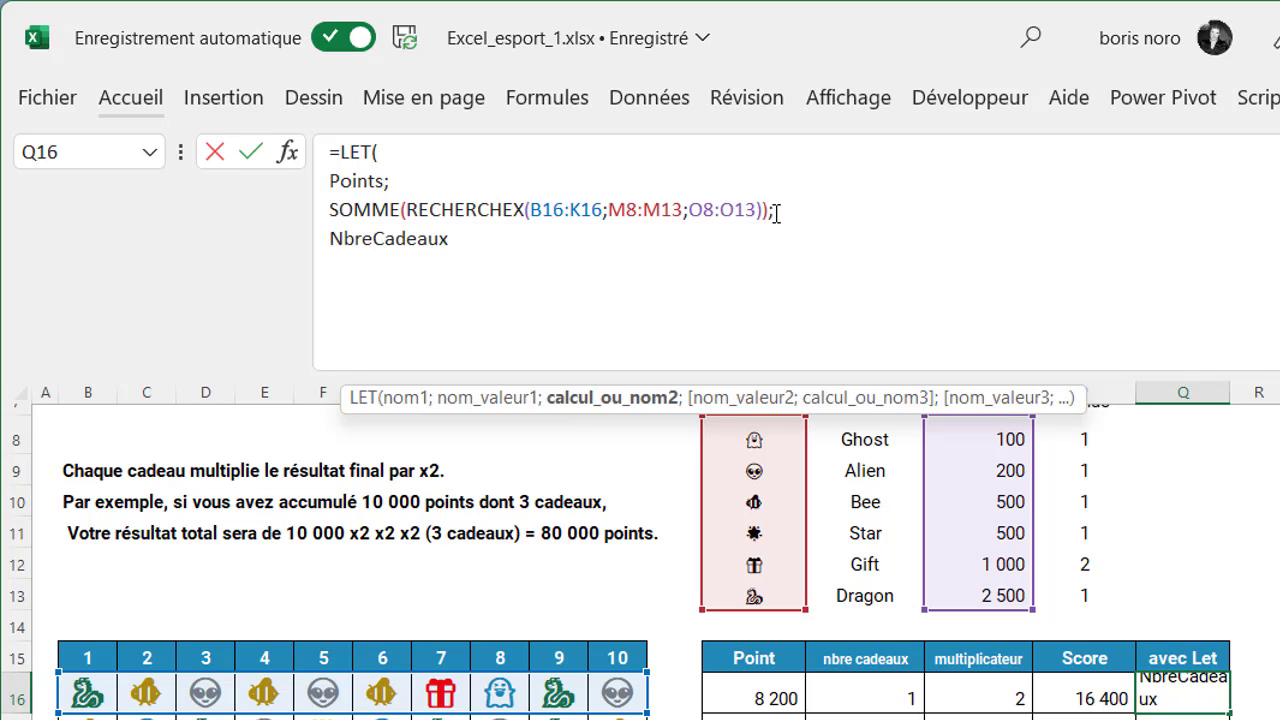
type(";")
key("alt+Return")
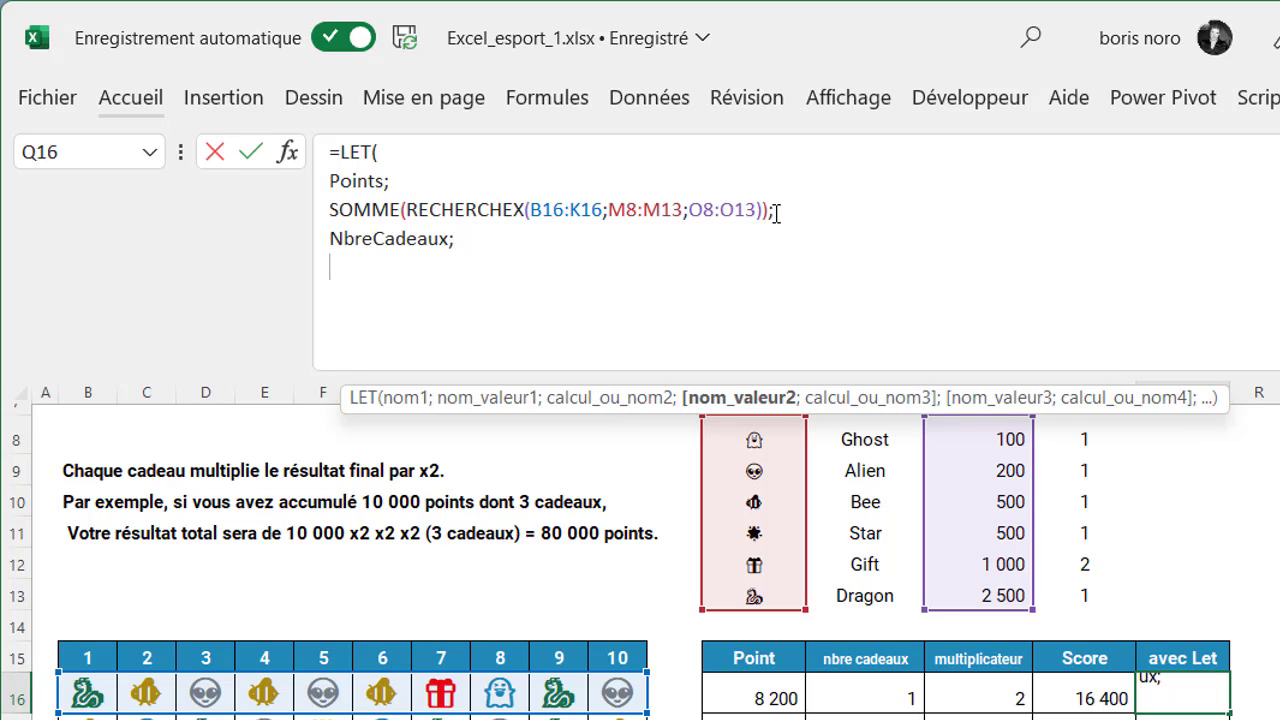
type("NB")
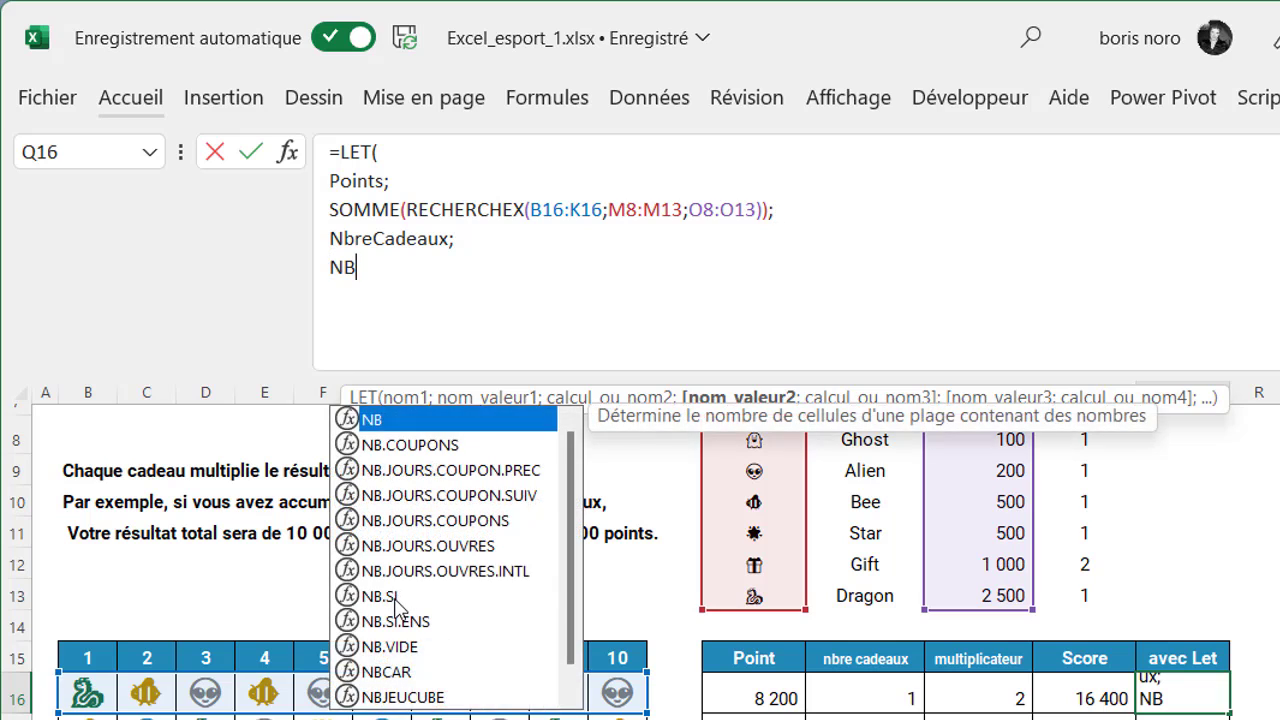
type(".SI(")
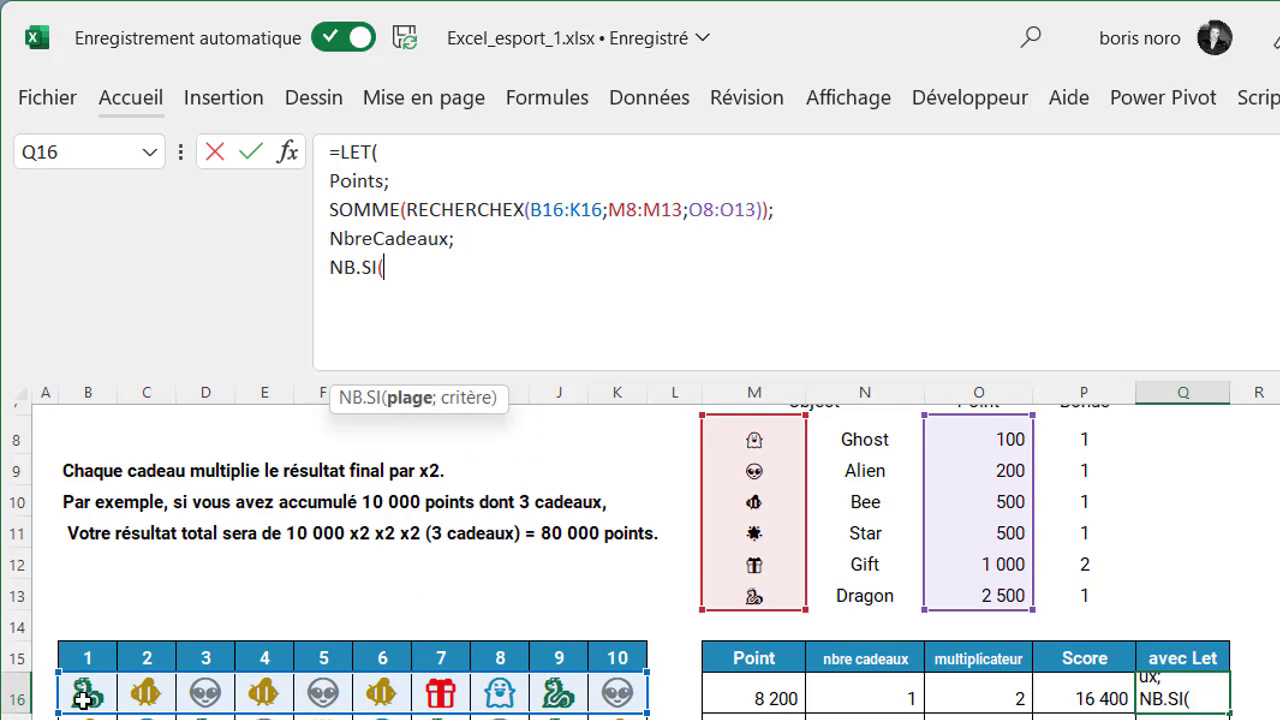
left_click_drag(84, 702, 605, 698)
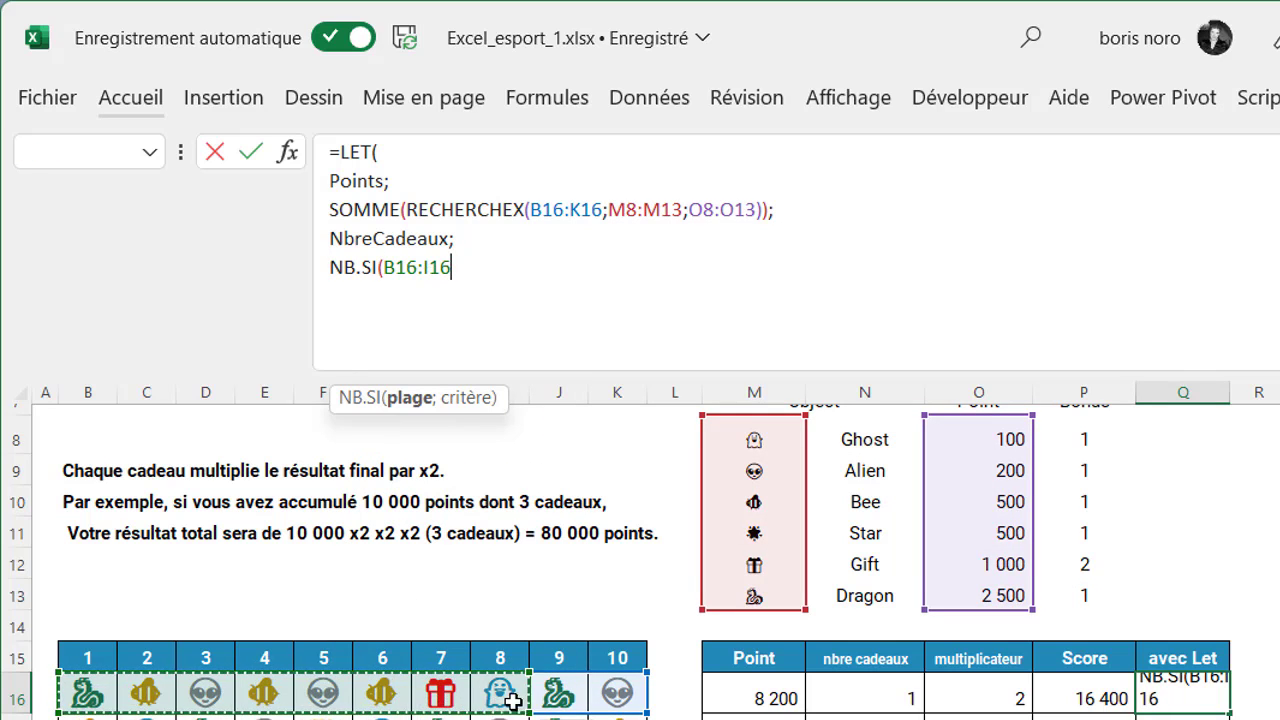
type(";")
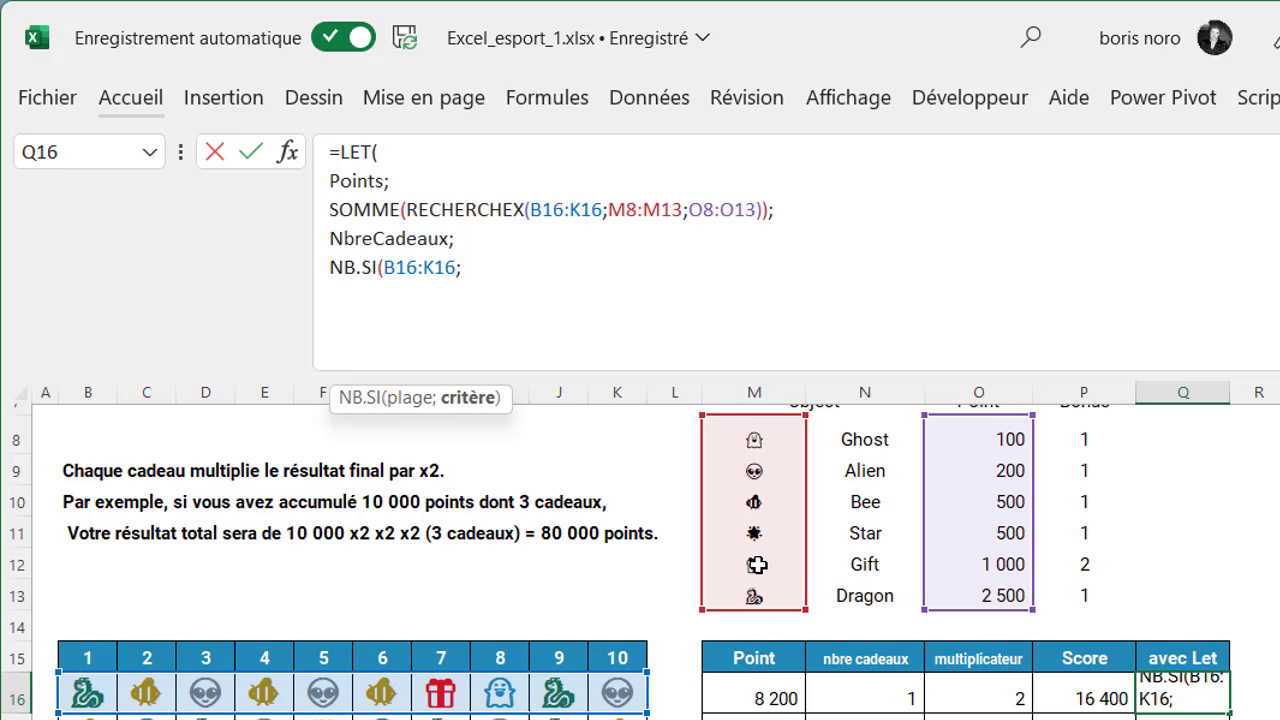
left_click(757, 565)
type(")")
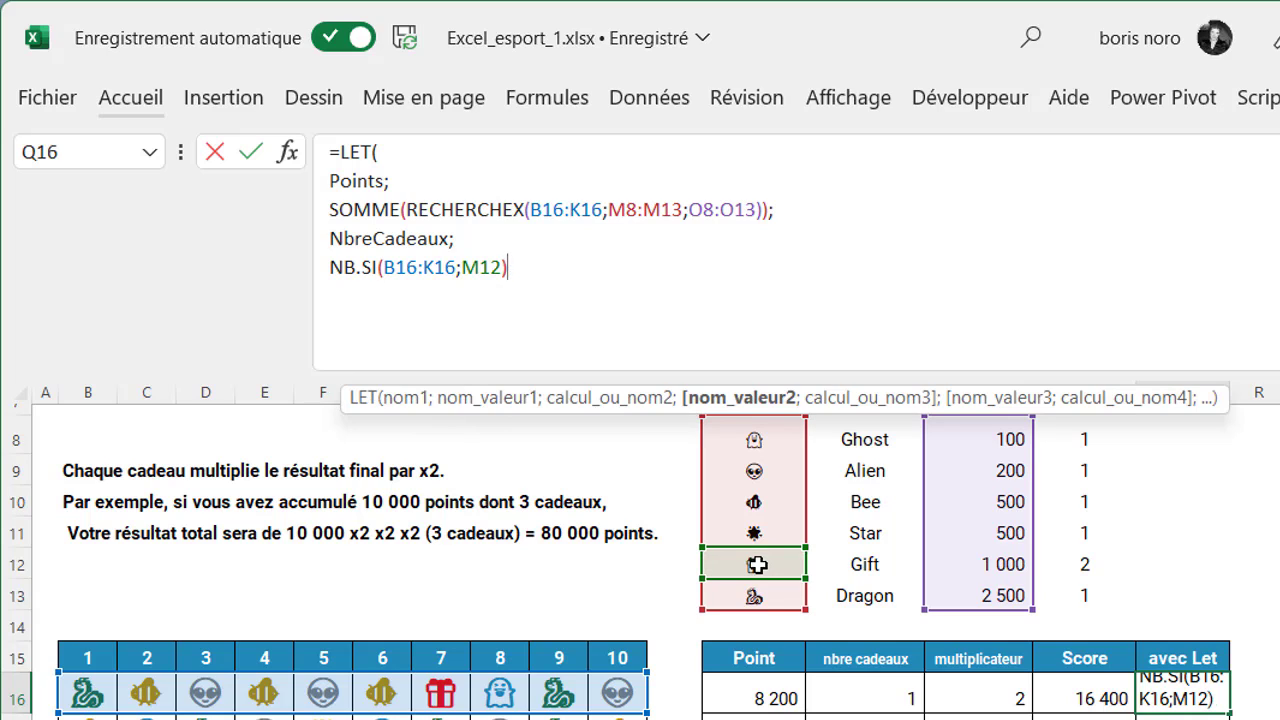
type(";")
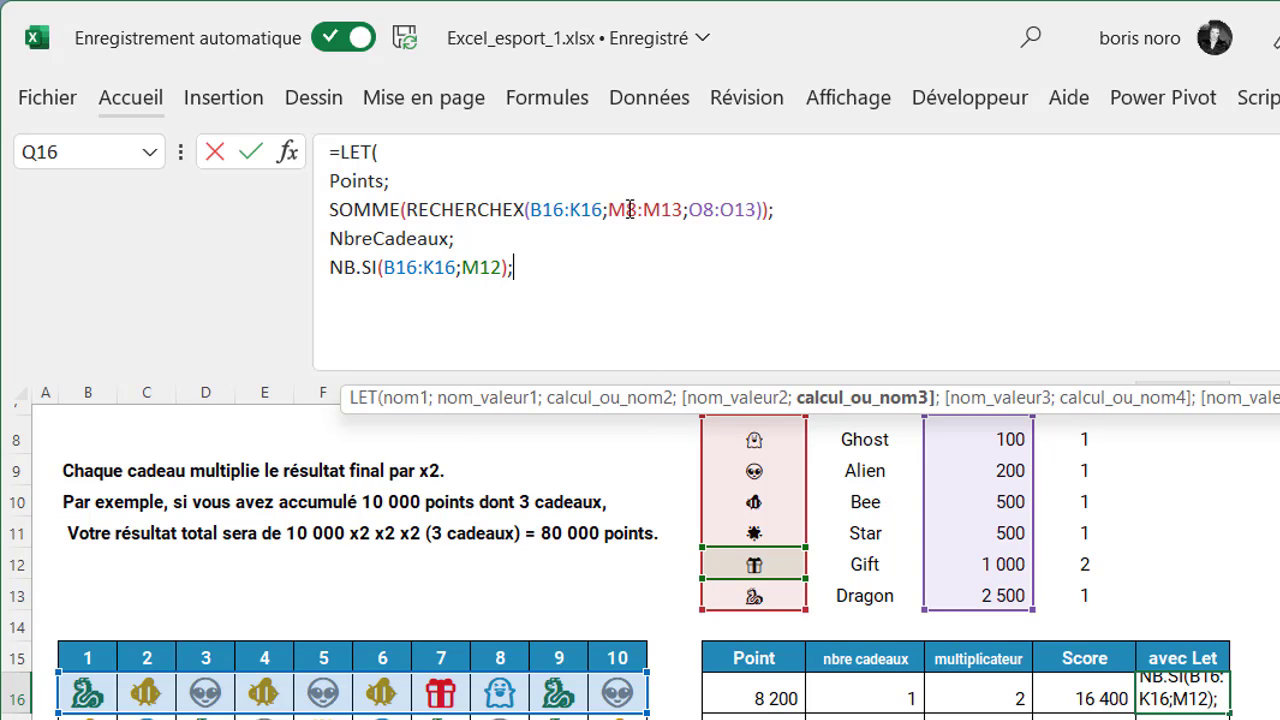
Anchor the rows in the LET formula as M$8:M$13, O$8:O$13 and M$12
left_click(629, 209)
type("$")
left_click(676, 209)
type("$")
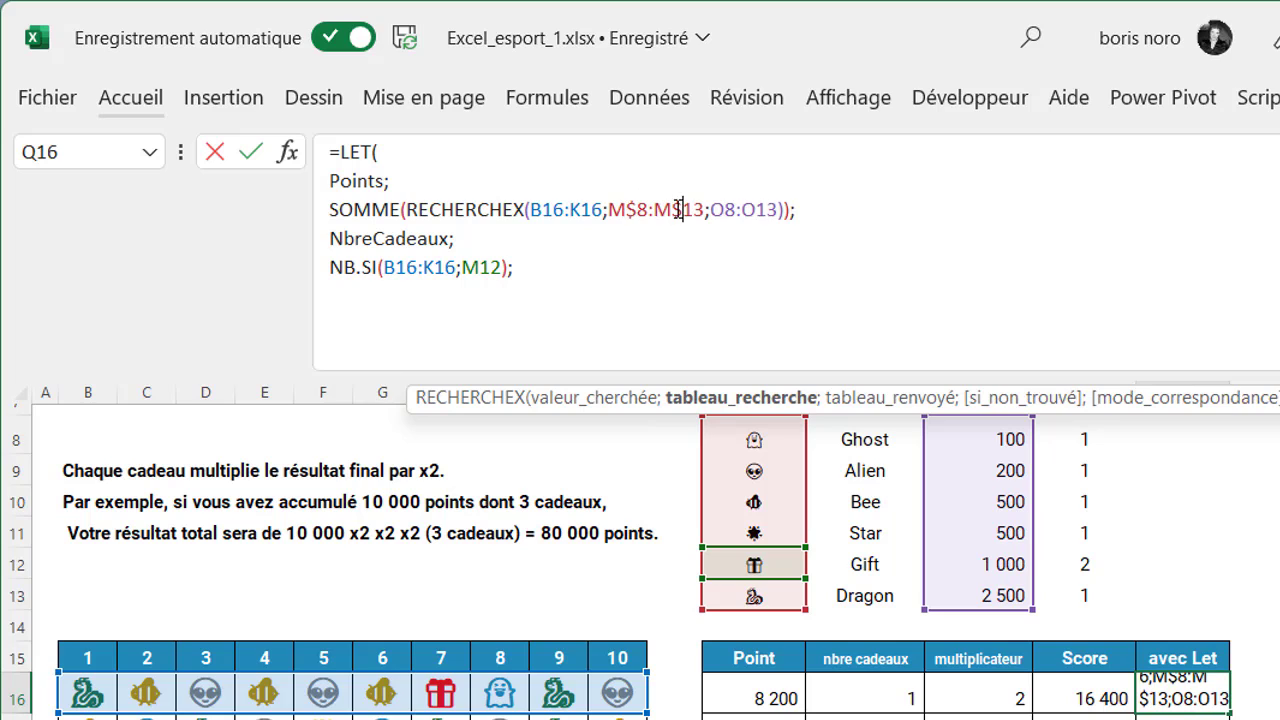
left_click(726, 209)
type("$")
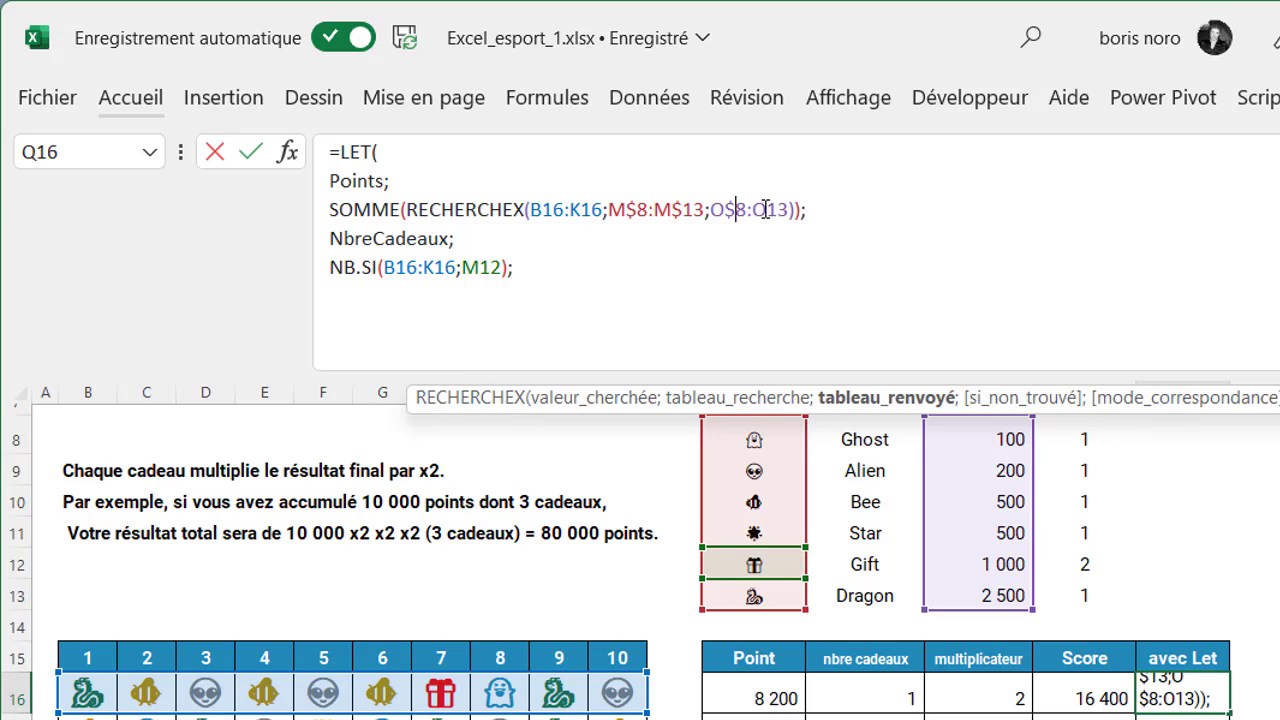
left_click(767, 209)
type("$")
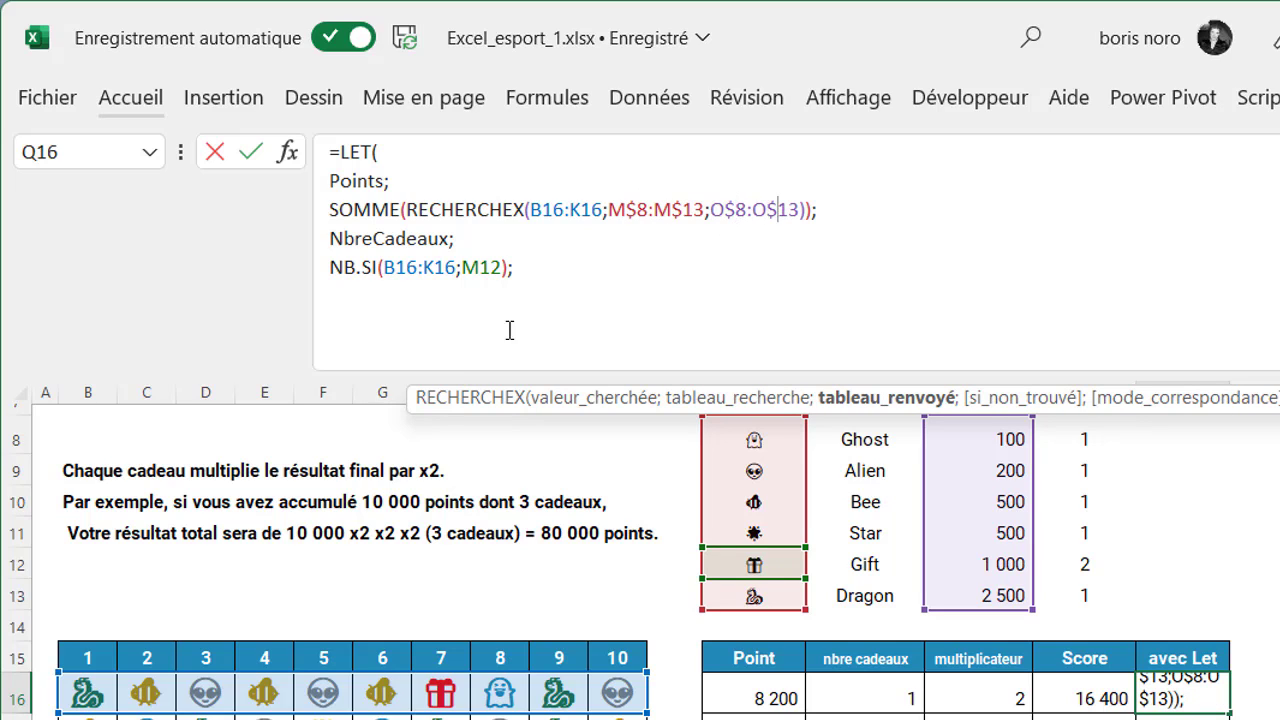
left_click(480, 267)
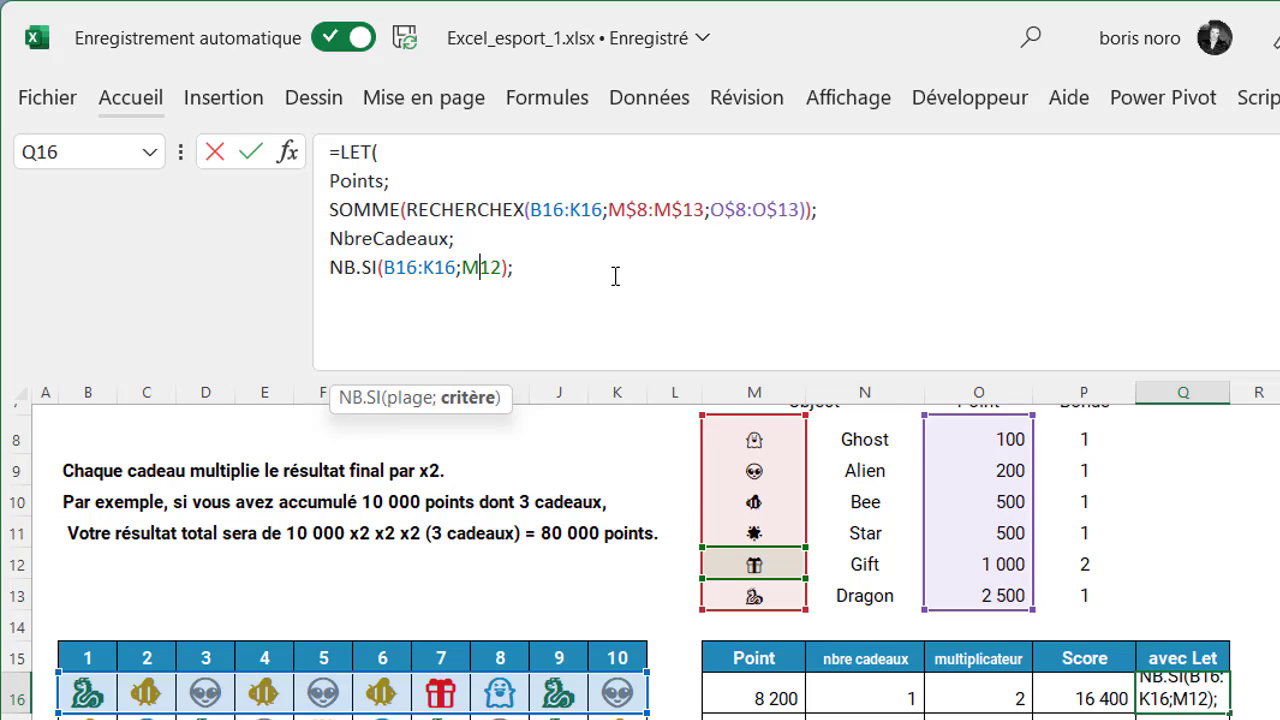
type("$")
Finish the LET with Points*2^NbreCadeaux and commit it, returning 16 400 in Q16
left_click(568, 268)
key("alt+Return")
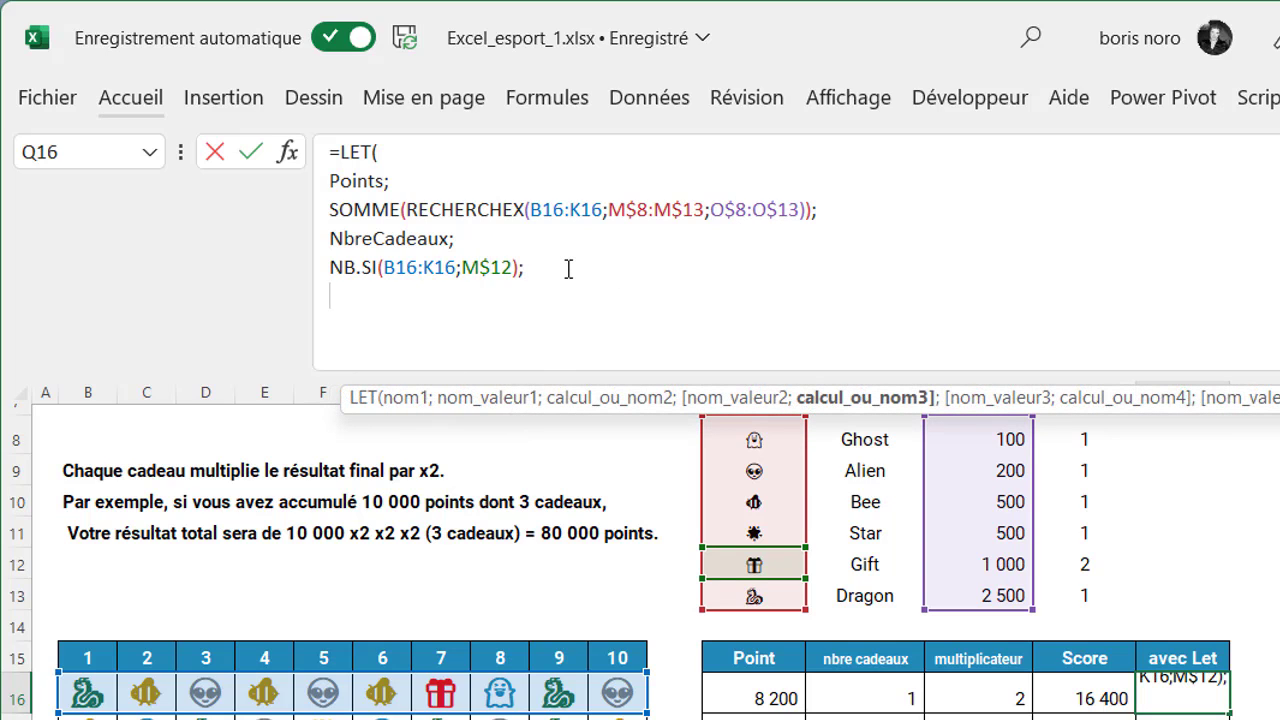
type("po")
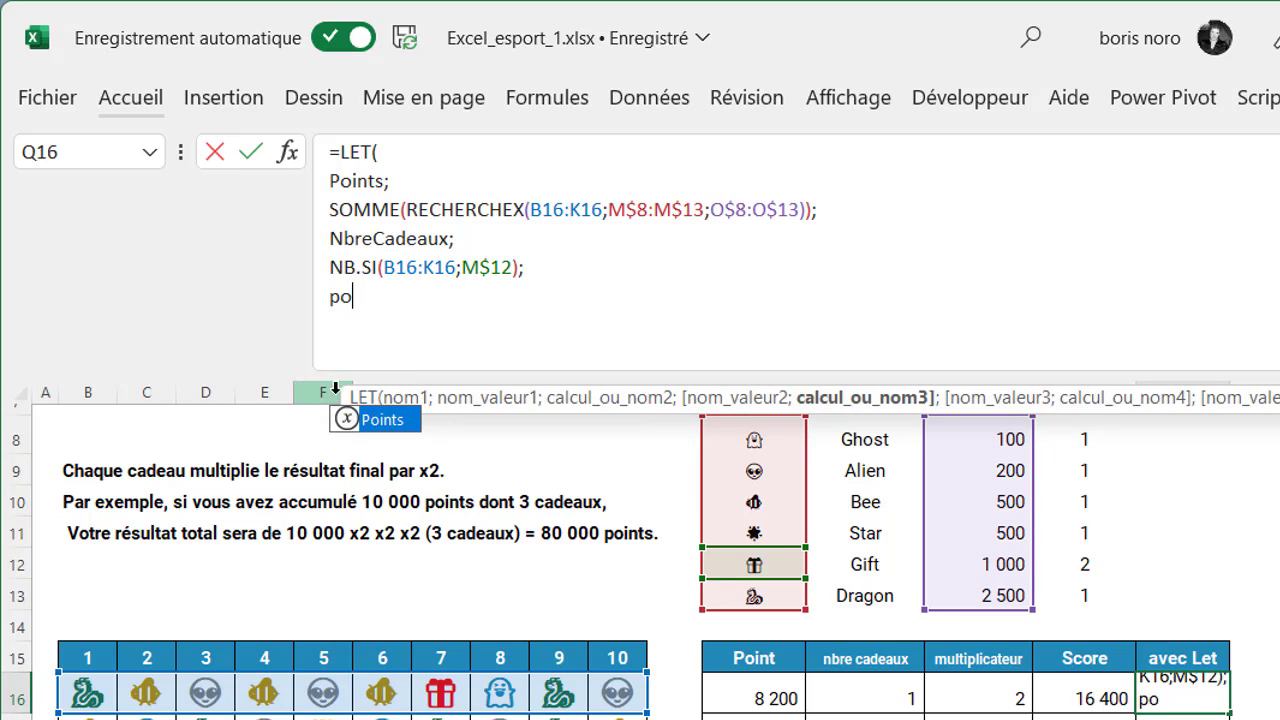
double_click(389, 425)
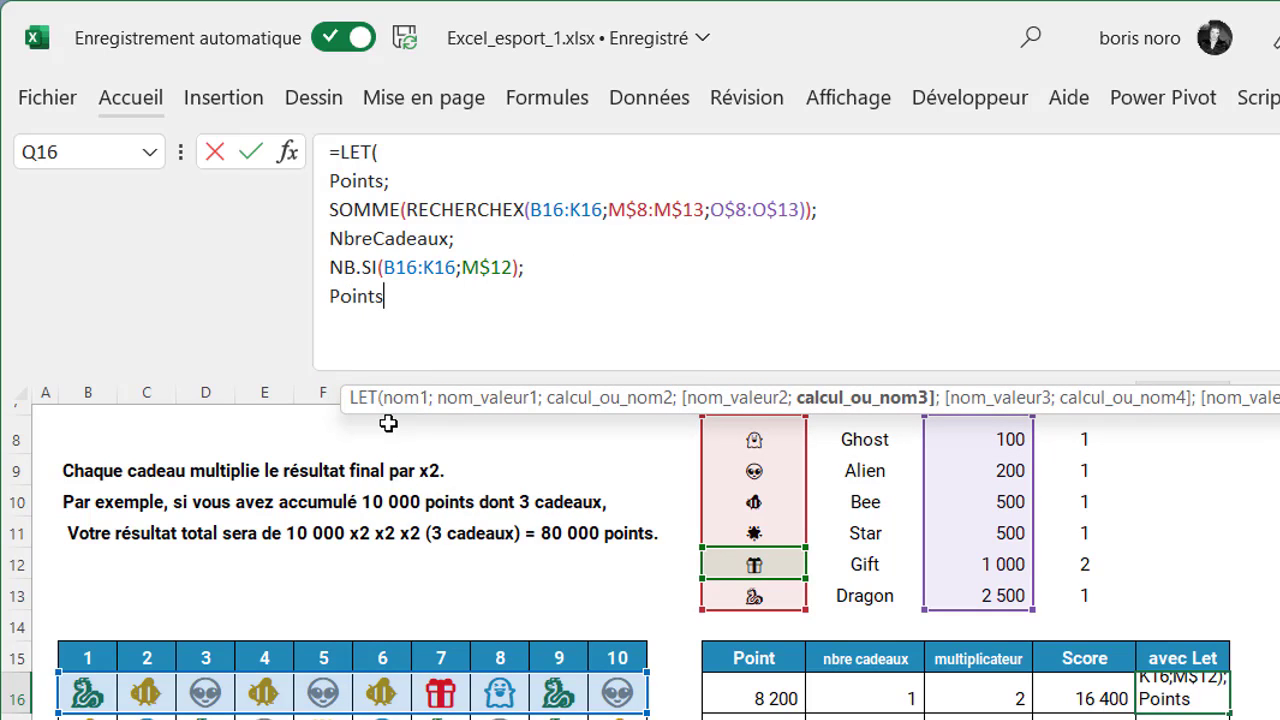
type("*2")
type("^nb")
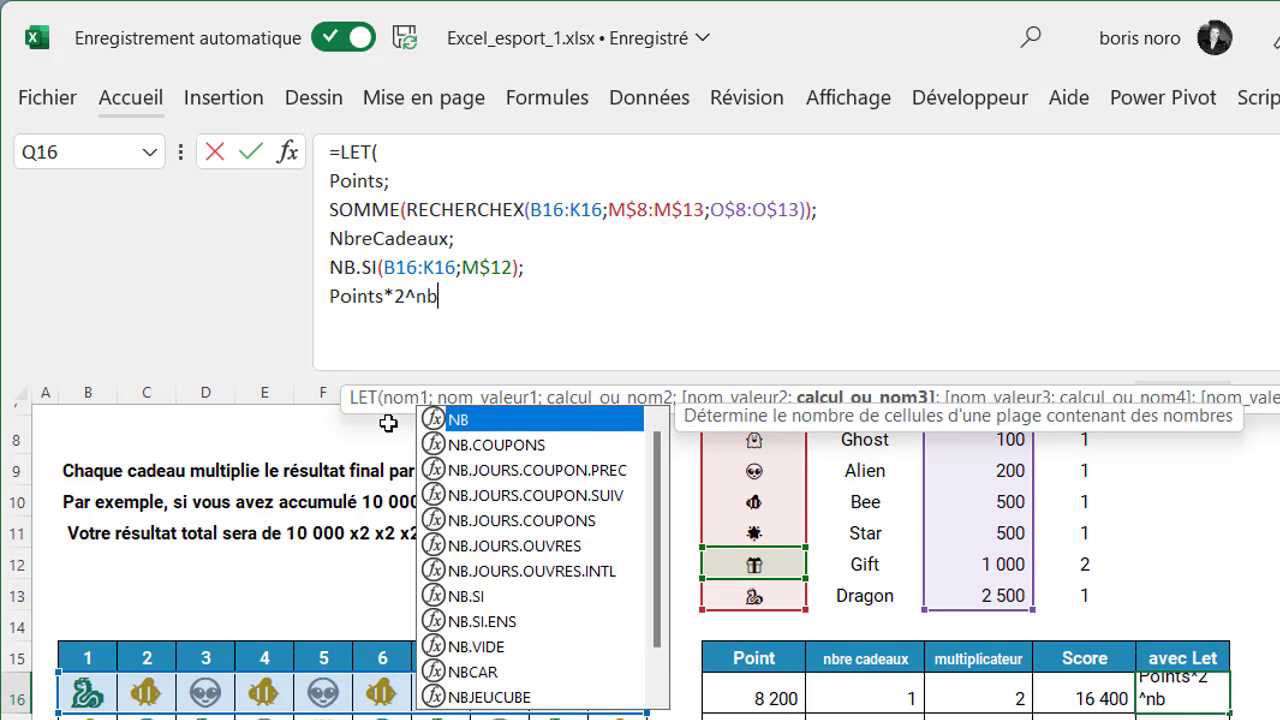
type("re")
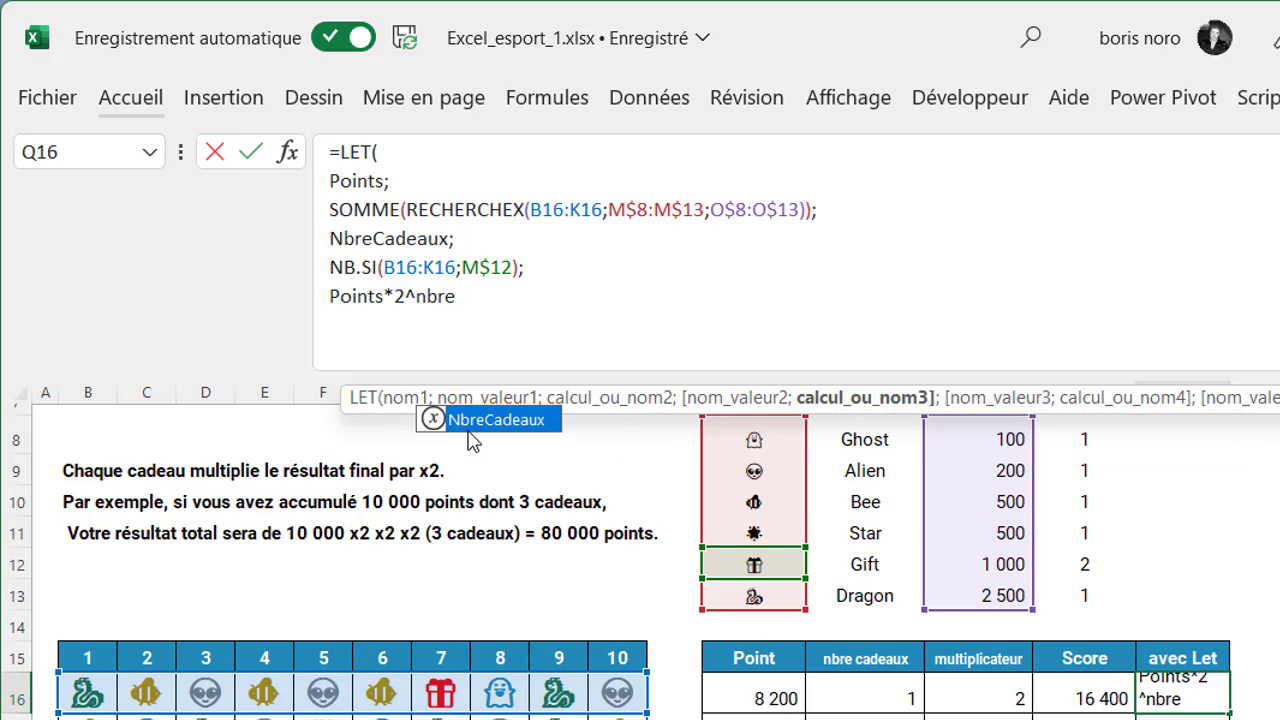
double_click(474, 424)
key("alt+Return")
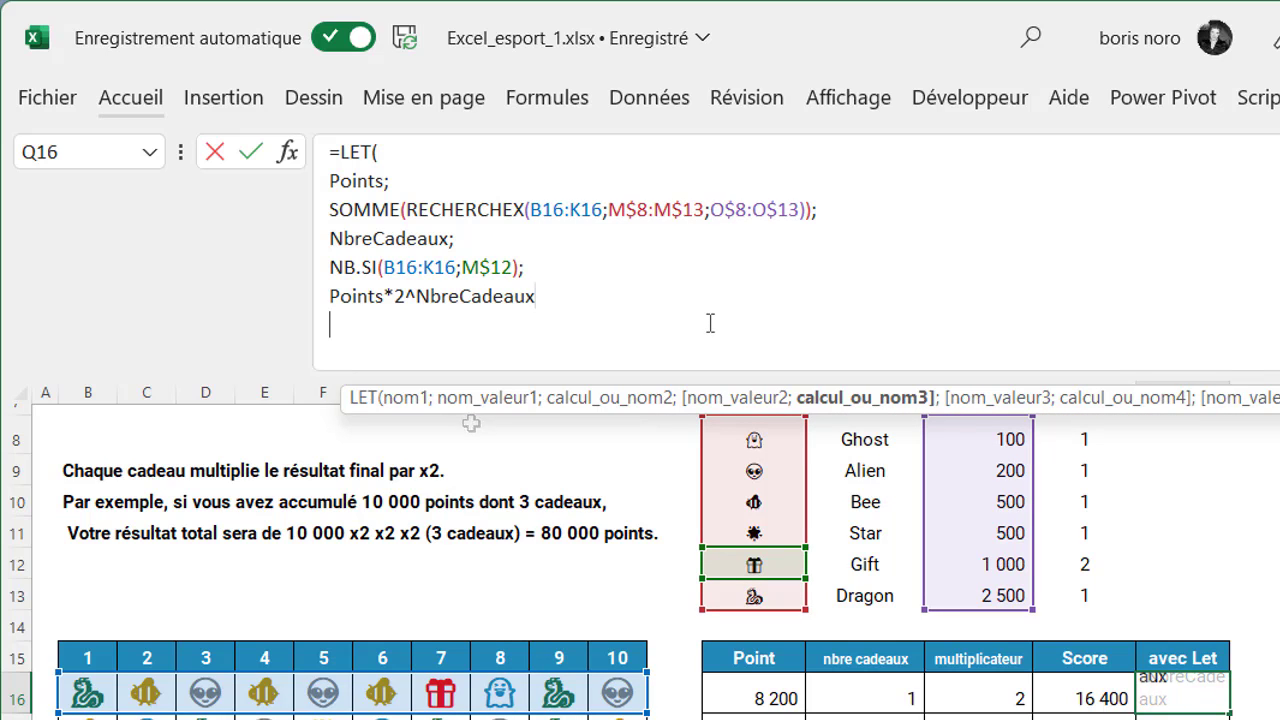
type(")")
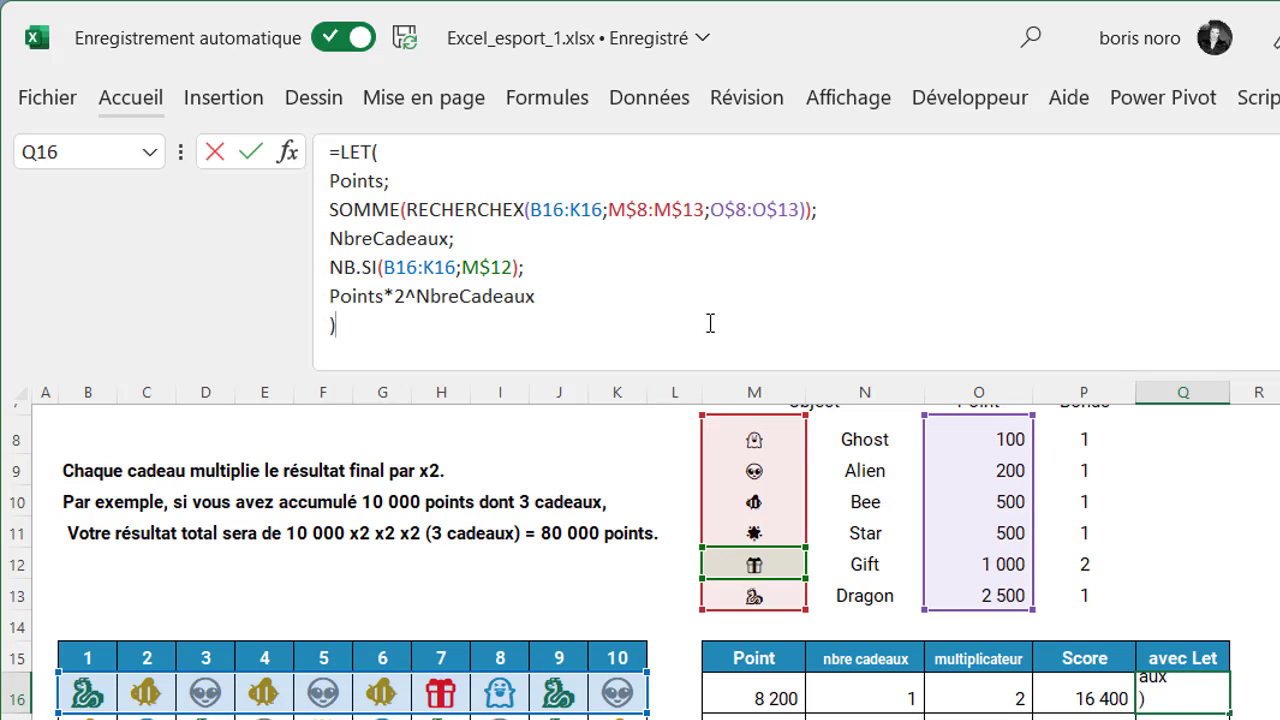
key("Return")
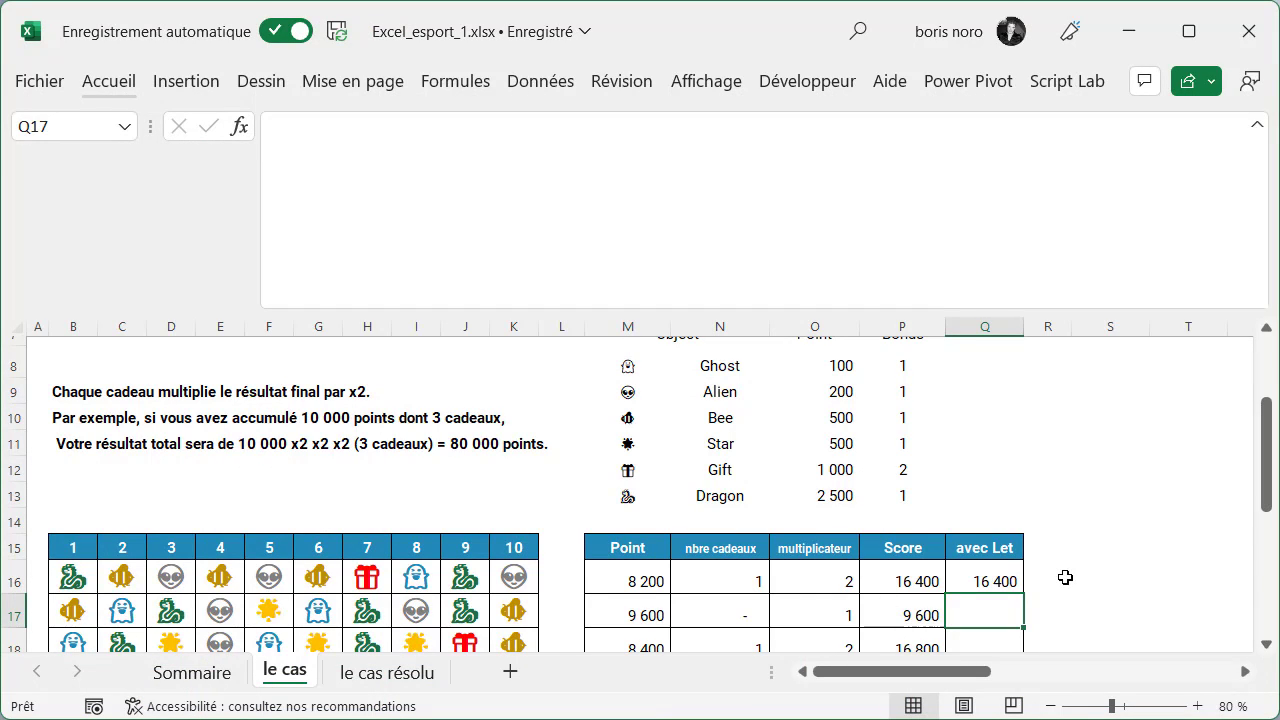
Compare Q16's LET with the P16 Score formula, then fill it down to Q26
left_click(1004, 572)
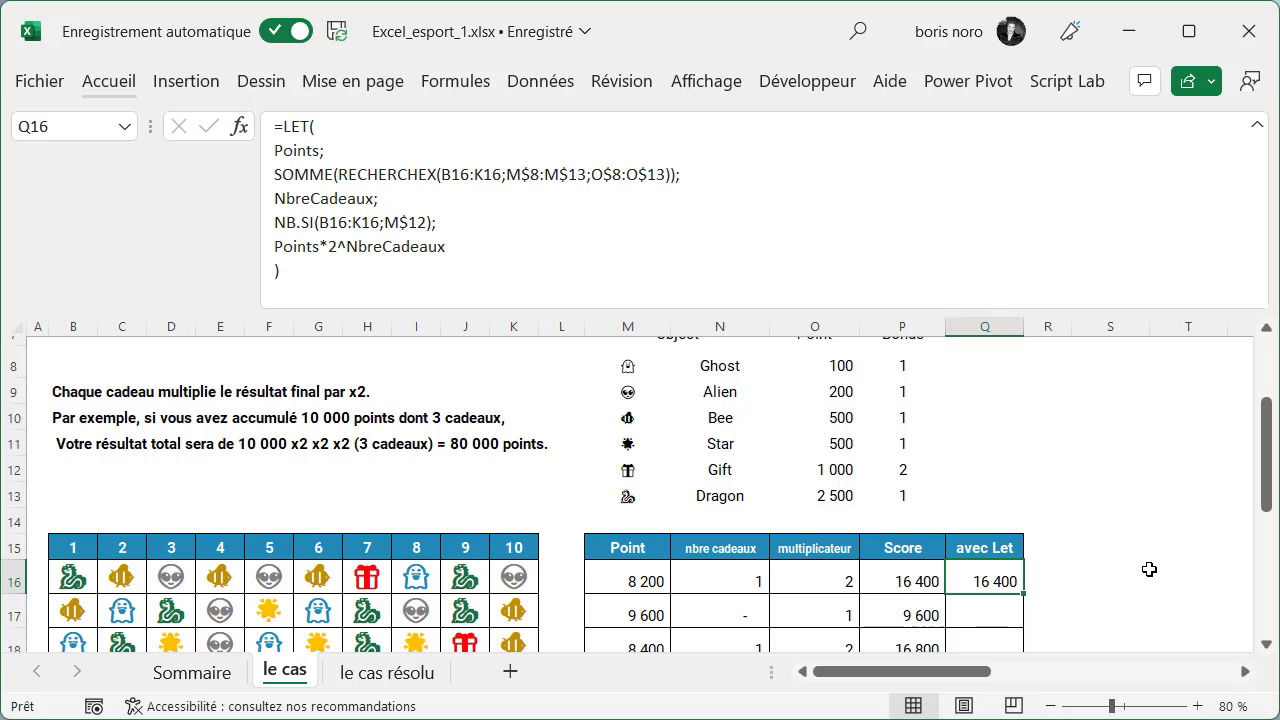
left_click(894, 582)
scroll(1040, 410, "down", 2)
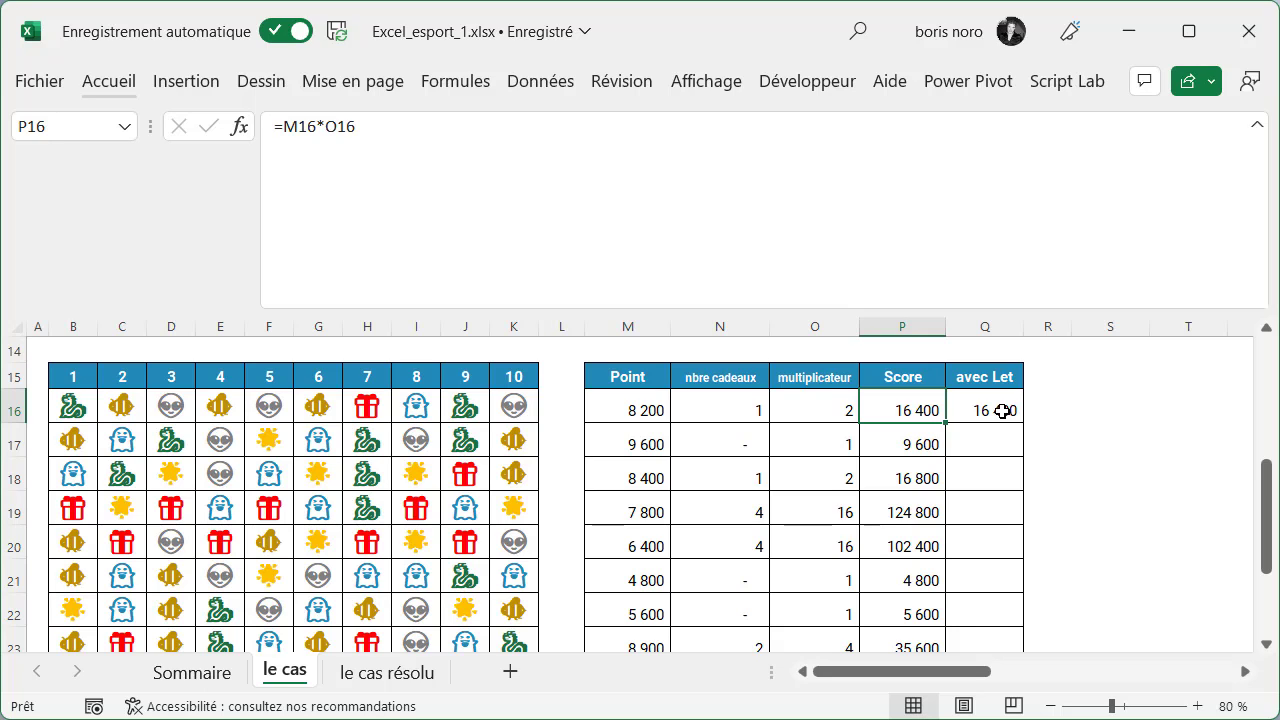
left_click(1002, 411)
double_click(1023, 427)
scroll(1114, 606, "down", 2)
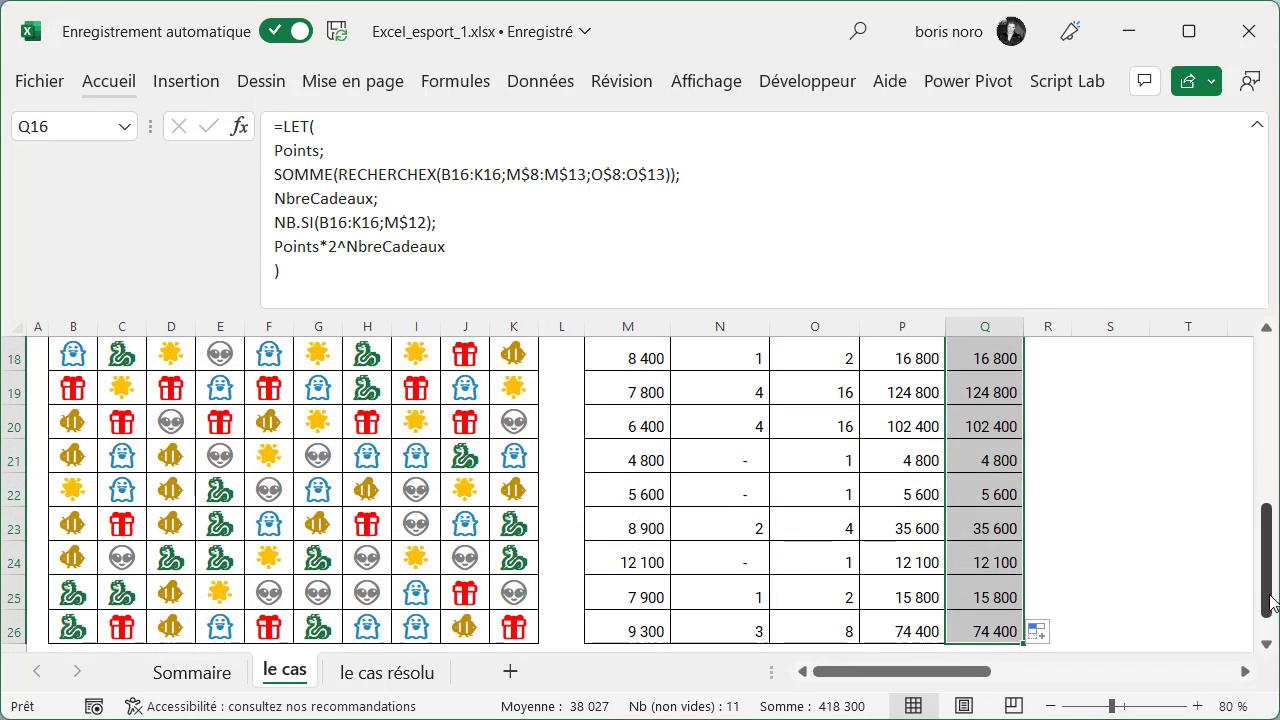
left_click_drag(1270, 602, 1266, 549)
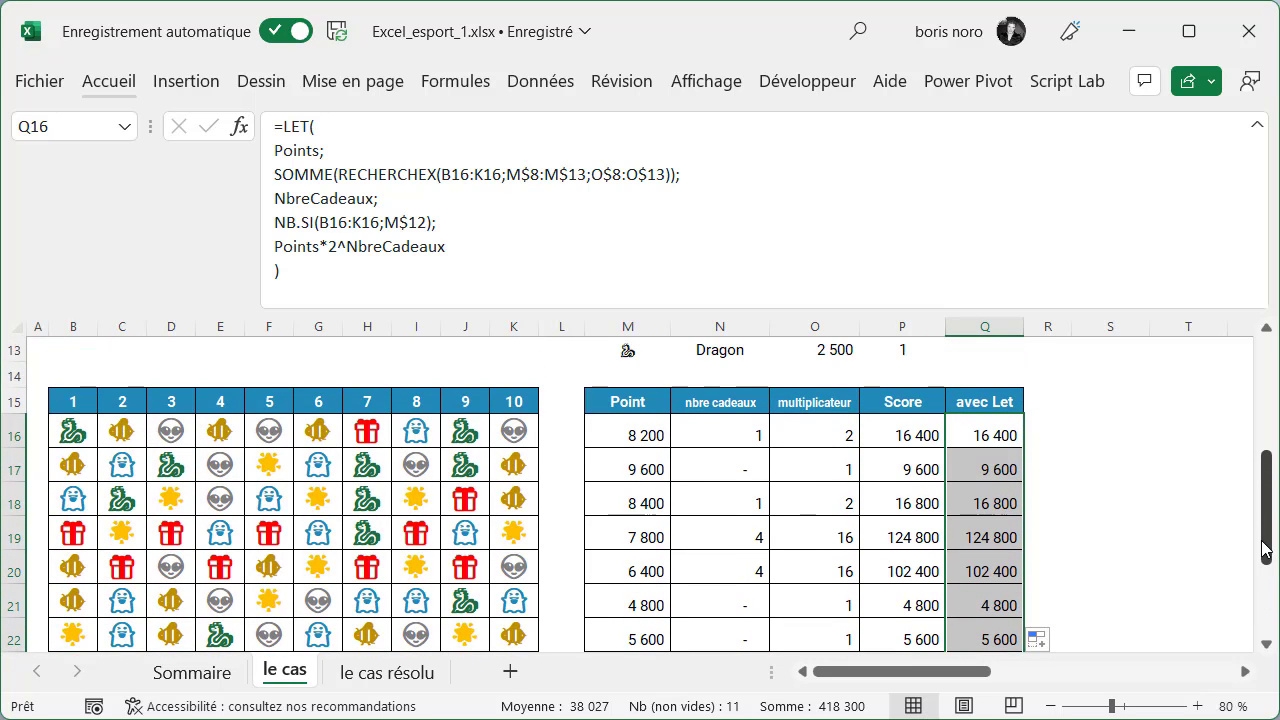